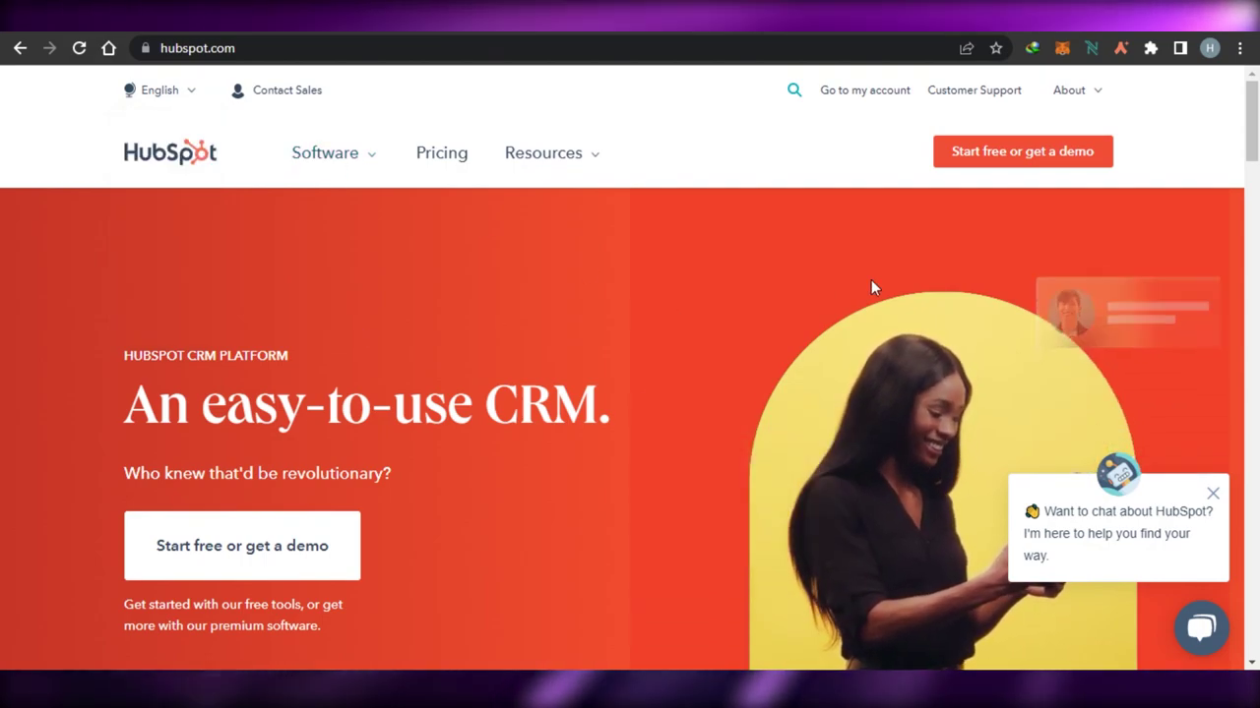
# - Open the page for starting free or getting a demo from the HubSpot homepage
pyautogui.click(1252, 190)
pyautogui.scroll(-8, 1253, 190)
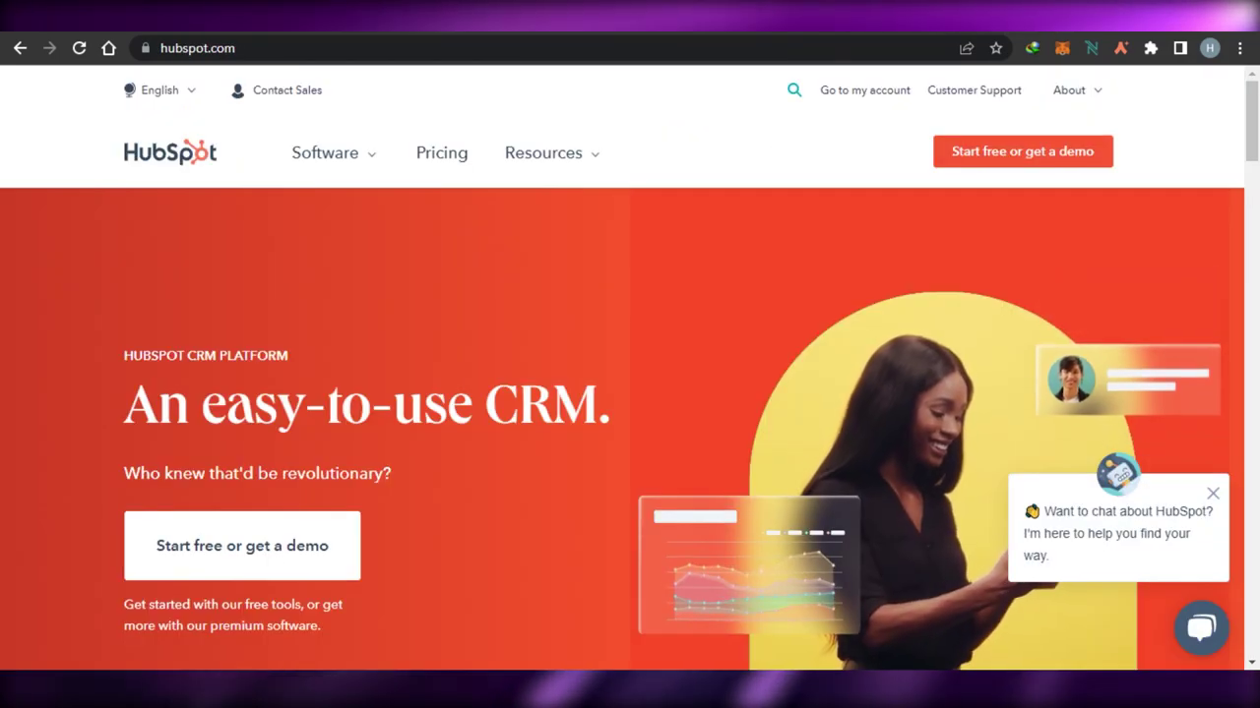
pyautogui.moveTo(1253, 123); pyautogui.dragTo(1255, 88)
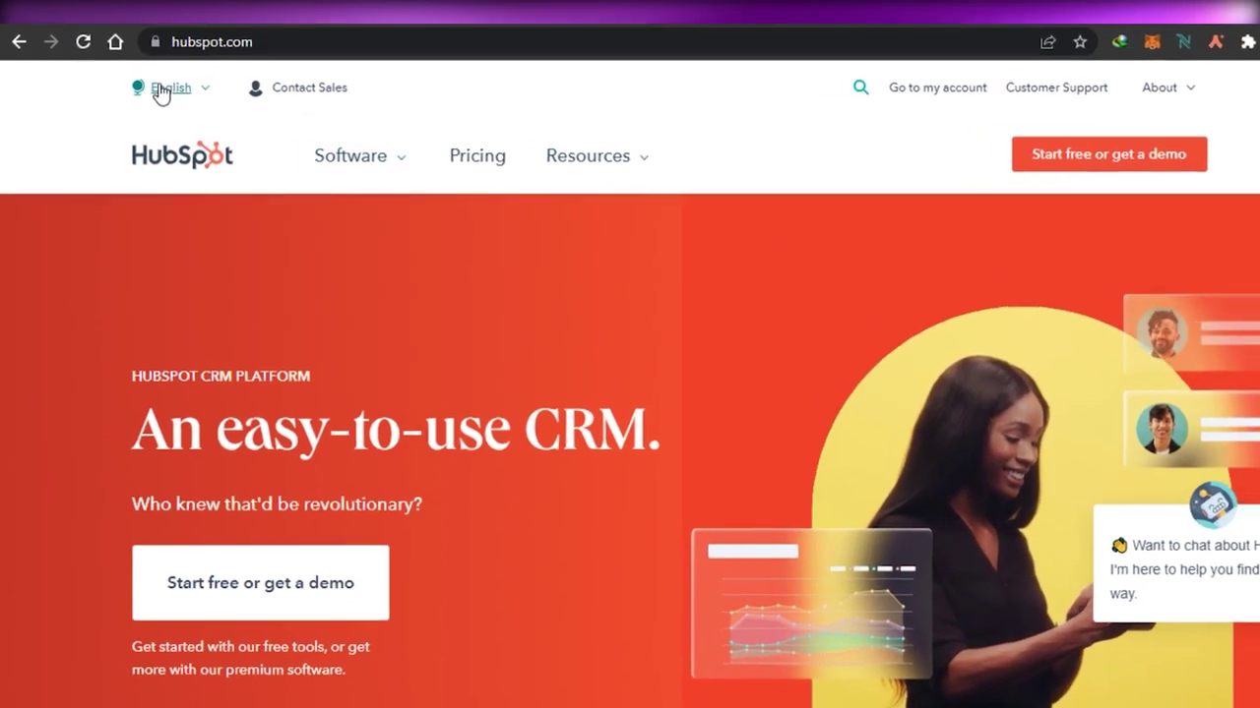
pyautogui.click(197, 88)
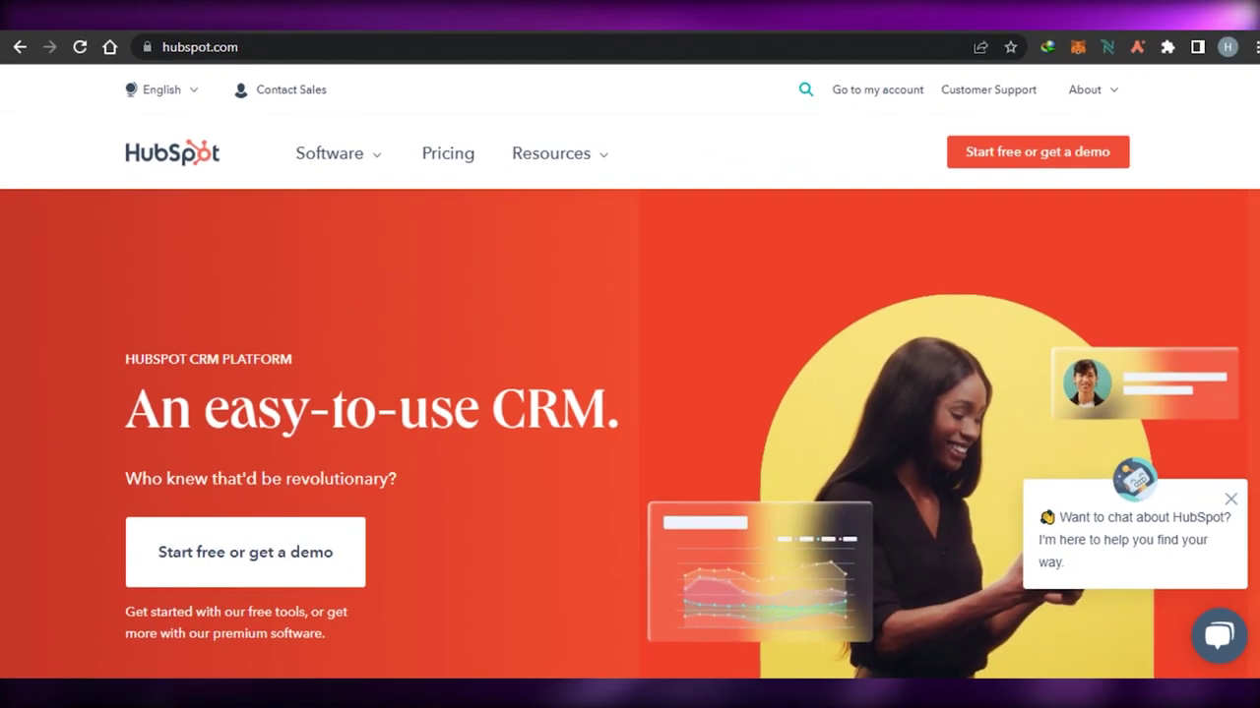
pyautogui.scroll(-1, 630, 394)
pyautogui.moveTo(1252, 172); pyautogui.dragTo(1252, 89)
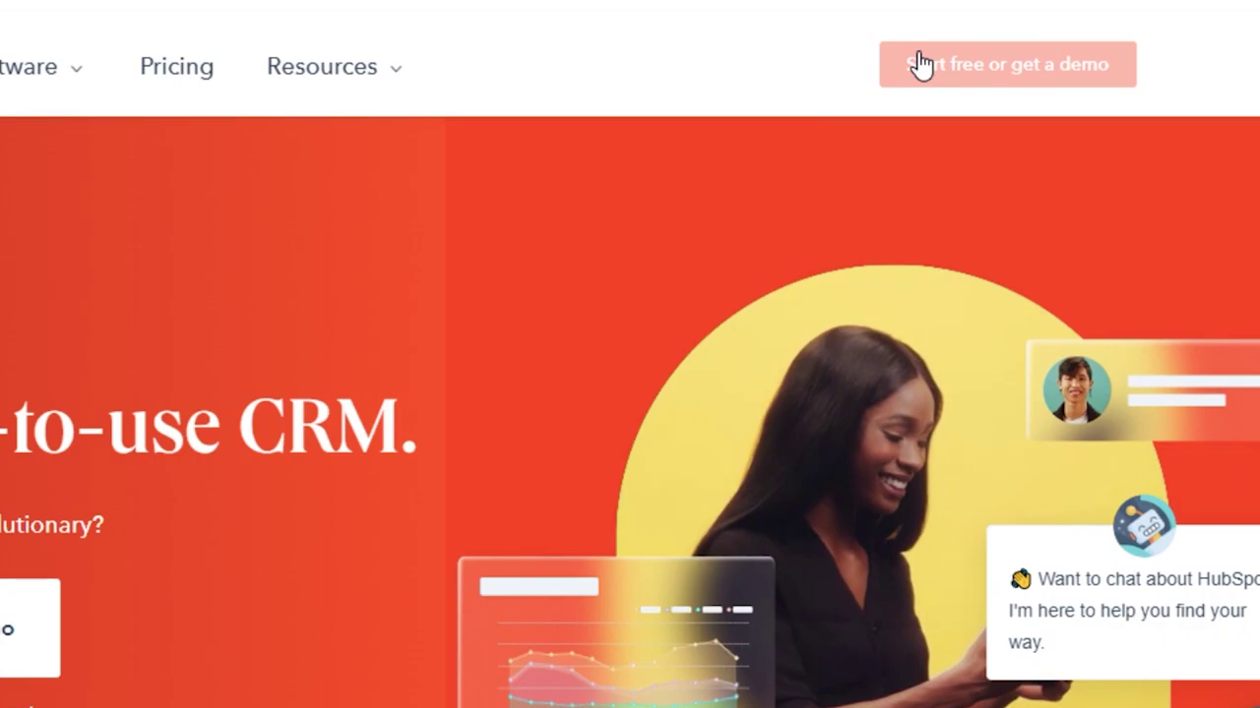
pyautogui.click(922, 64)
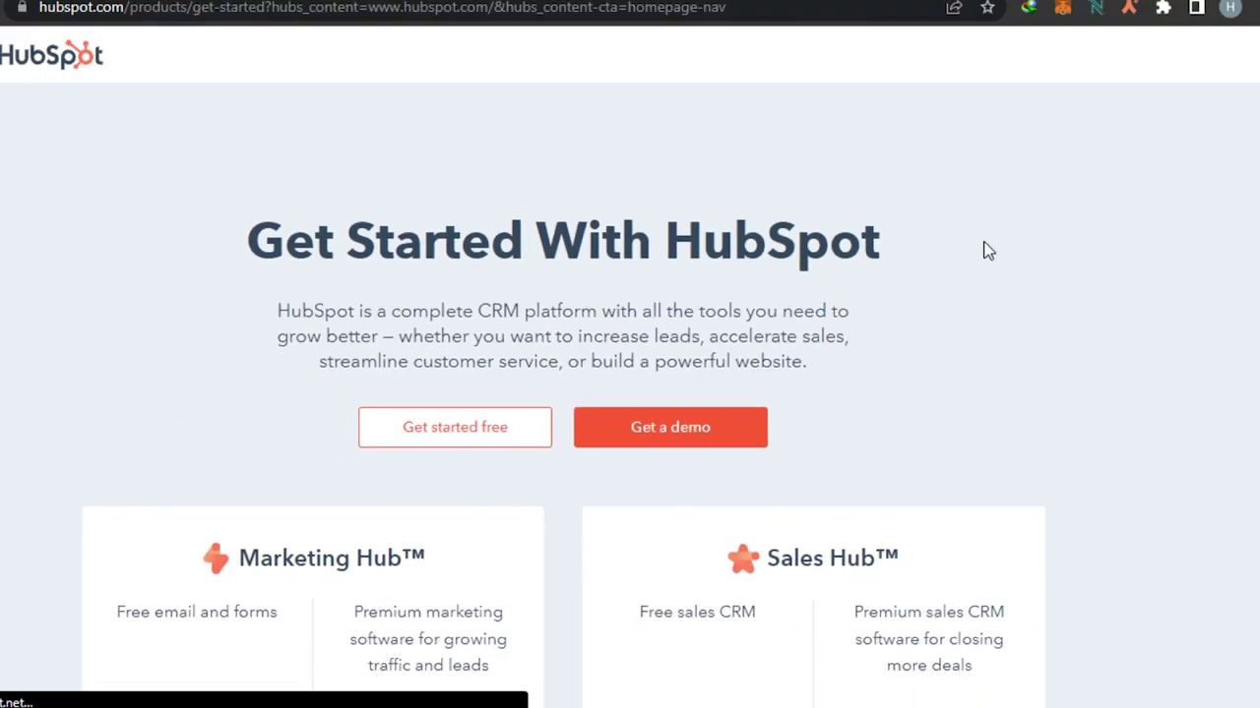
# - Expand the feature comparison for Sales Hub on the Get Started page
pyautogui.moveTo(1256, 162)
pyautogui.mouseDown()
pyautogui.moveTo(1257, 447)
pyautogui.moveTo(1257, 172)
pyautogui.mouseUp()
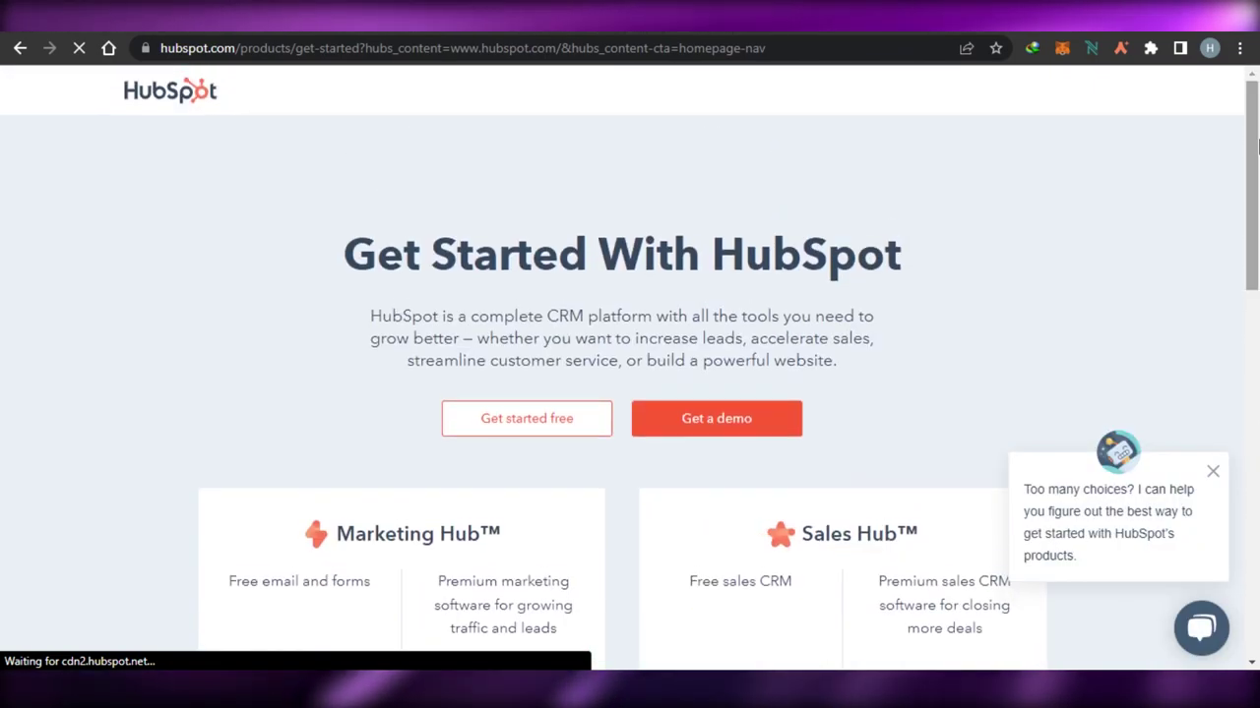
pyautogui.moveTo(1257, 239); pyautogui.dragTo(1256, 182)
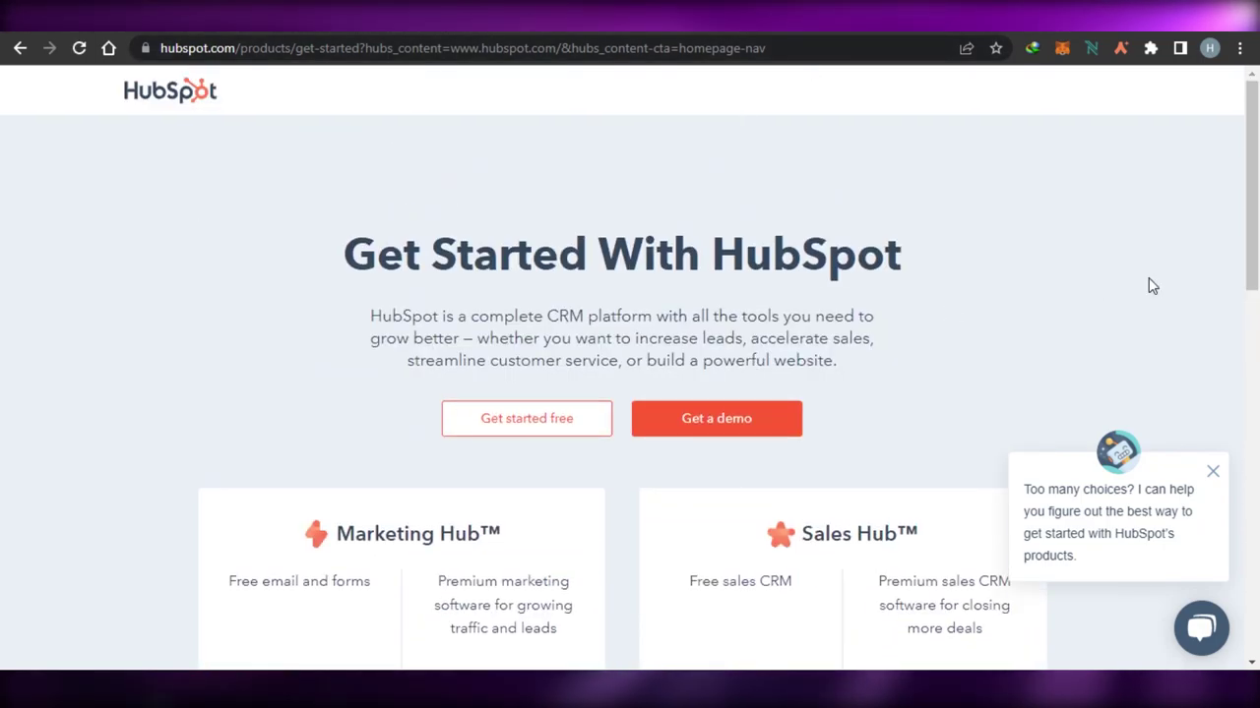
pyautogui.moveTo(1257, 226); pyautogui.dragTo(1257, 366)
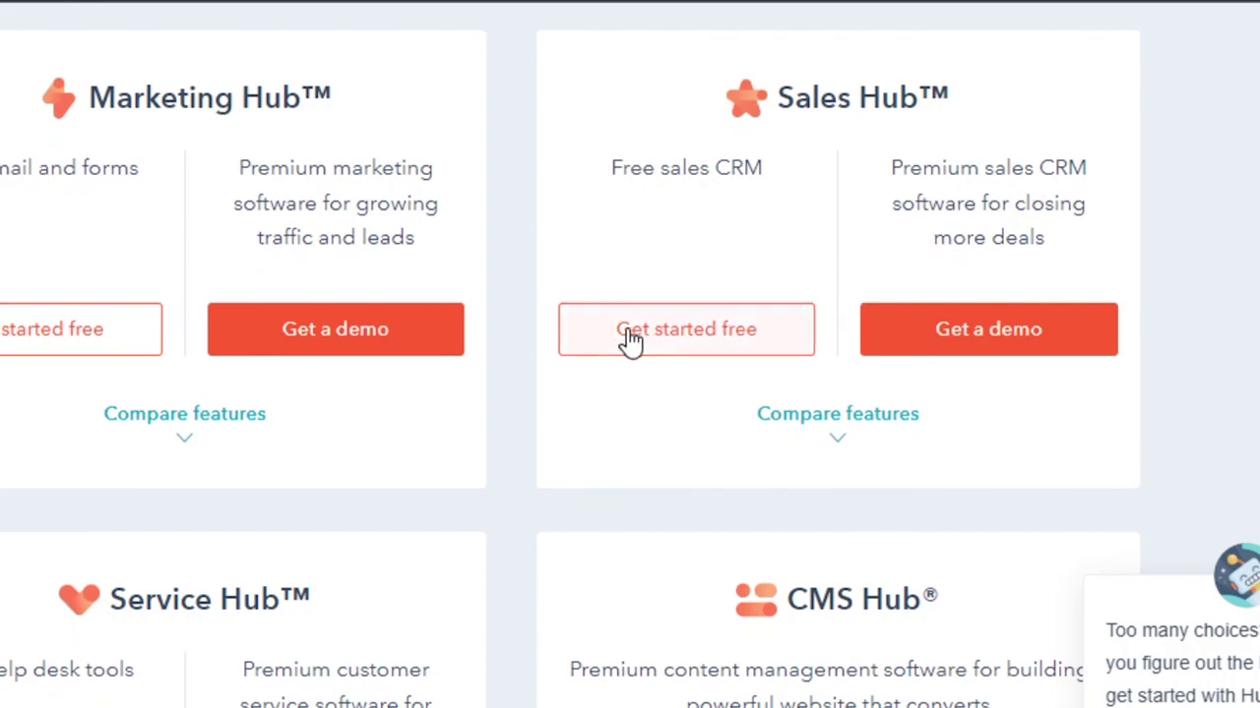
pyautogui.click(831, 418)
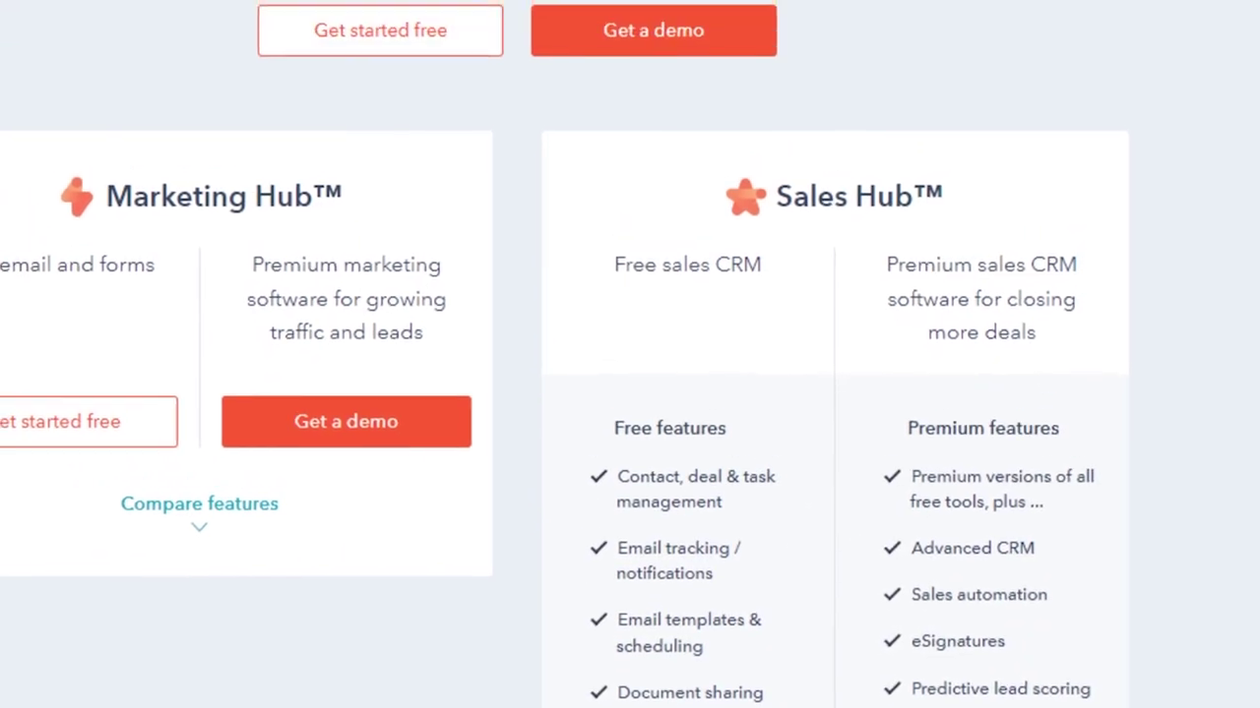
# - Compare the free and premium features of Sales Hub and look over the neighbouring product offers
pyautogui.scroll(-3, 1256, 694)
pyautogui.scroll(2, 1257, 694)
pyautogui.scroll(-2, 1257, 693)
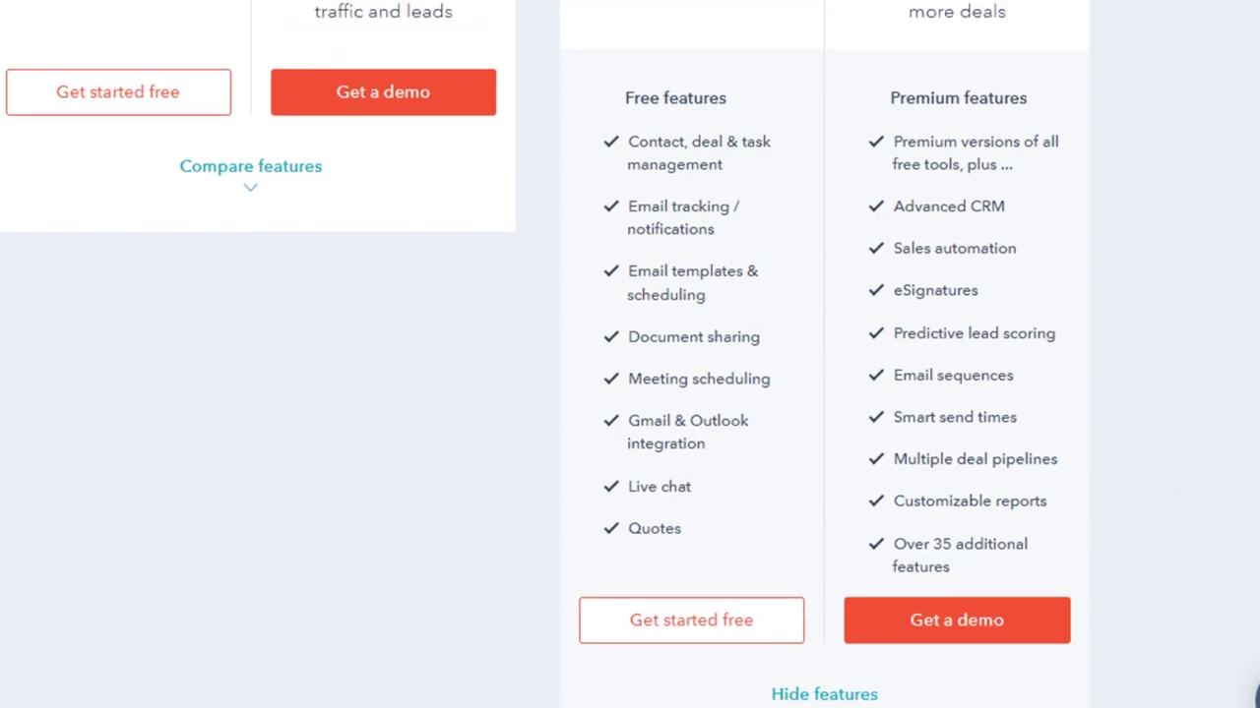
pyautogui.scroll(4, 545, 354)
pyautogui.scroll(-2, 545, 354)
pyautogui.scroll(-3, 630, 354)
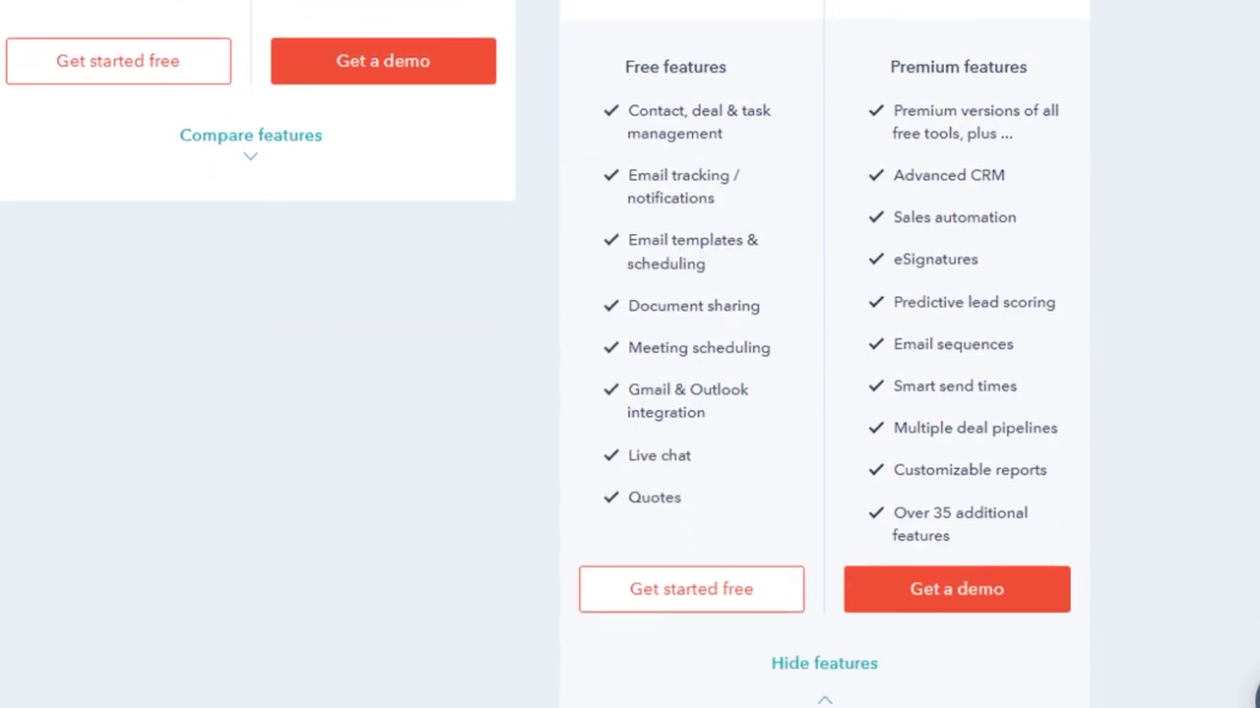
pyautogui.scroll(3, 630, 354)
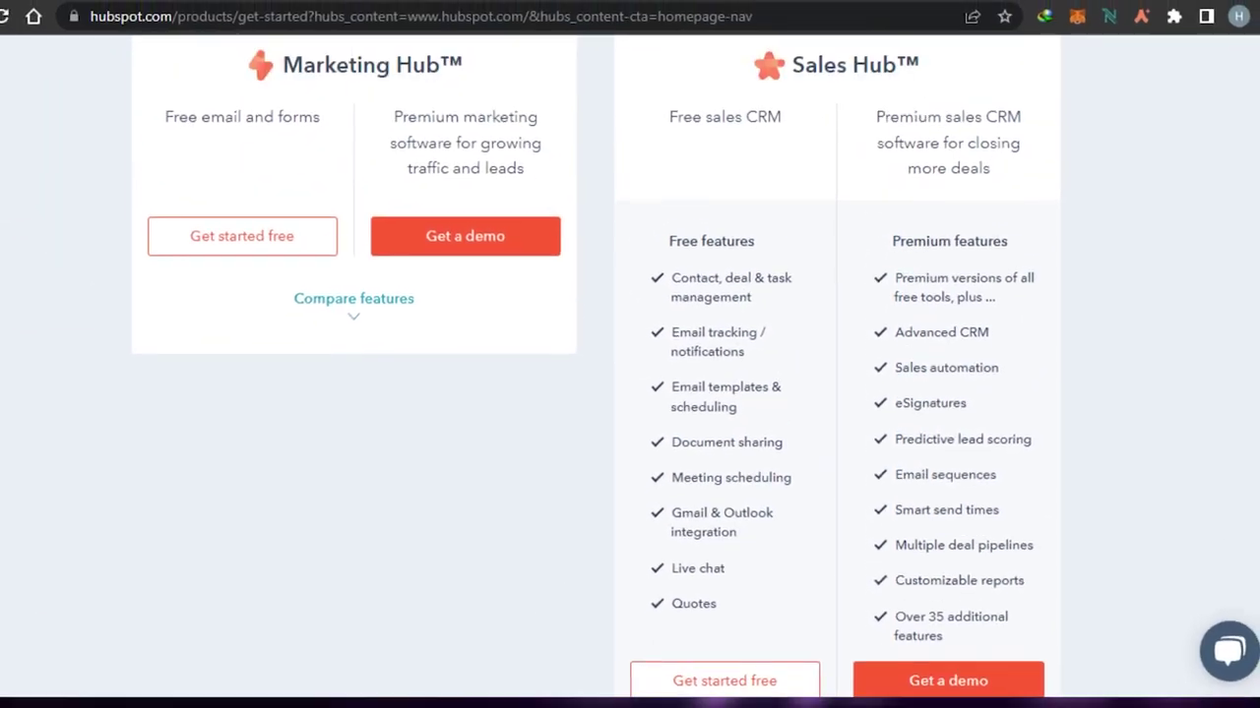
pyautogui.scroll(5, 1256, 347)
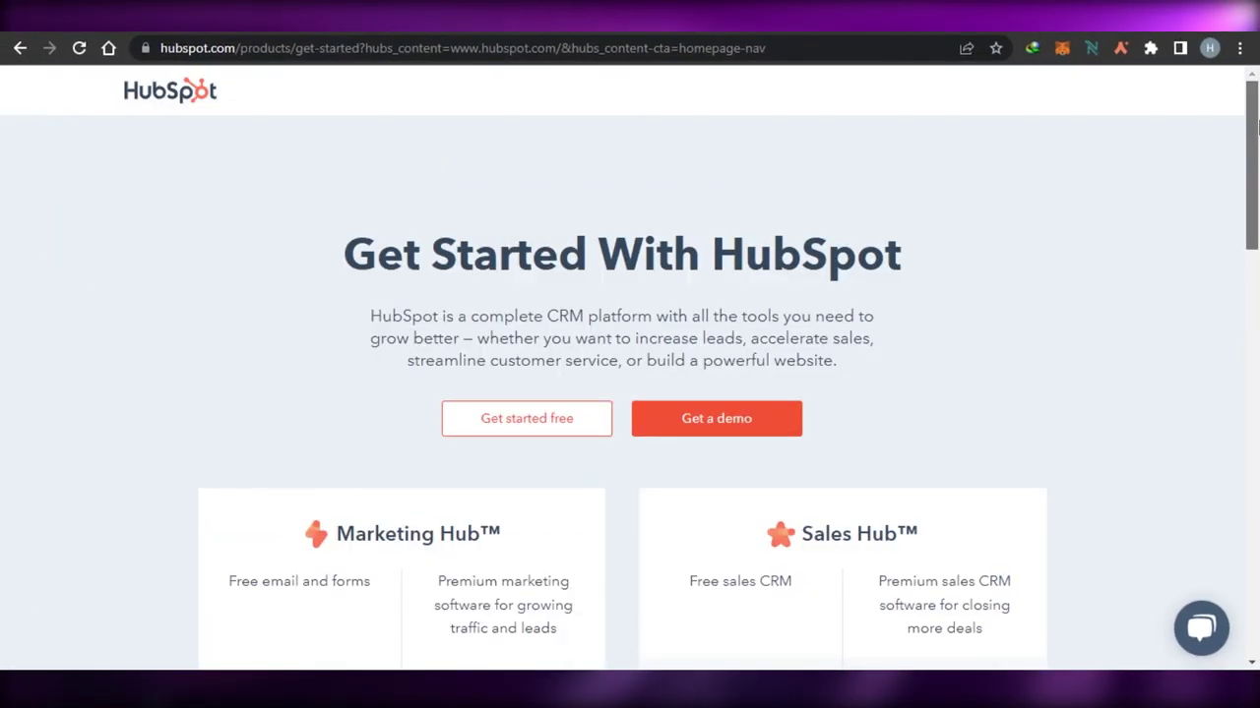
pyautogui.scroll(-10, 1256, 346)
pyautogui.scroll(3, 1256, 347)
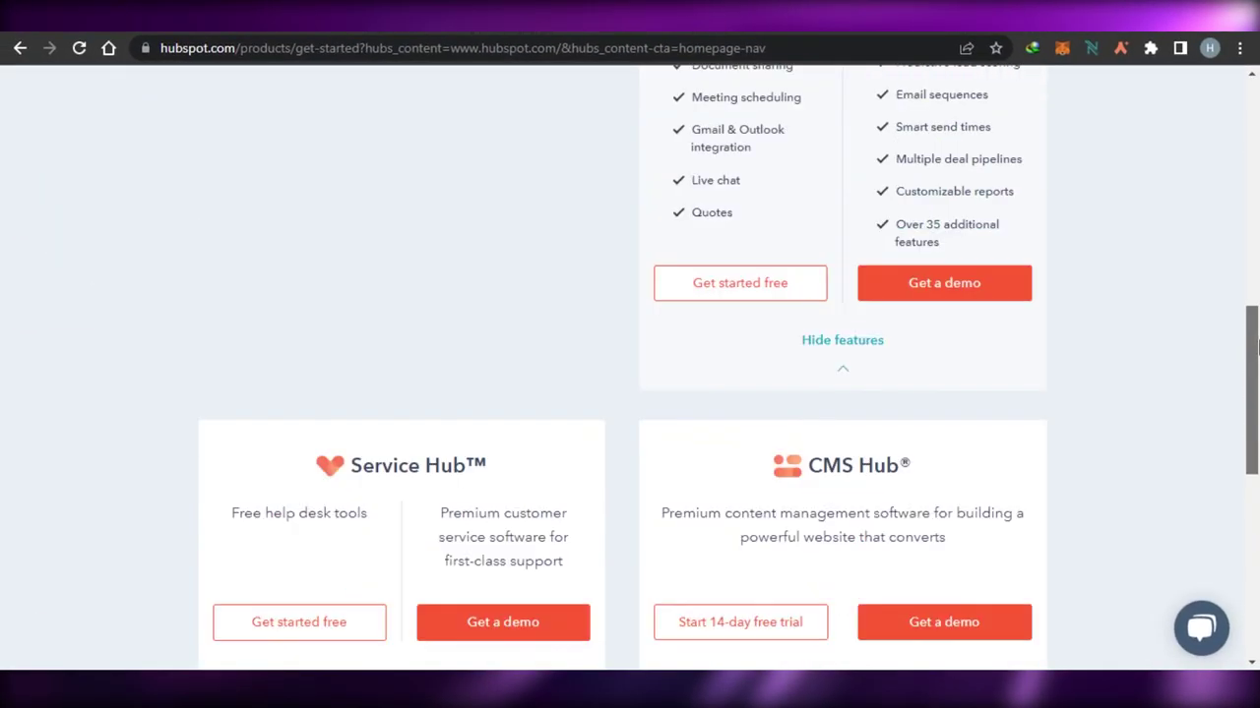
pyautogui.scroll(7, 1255, 347)
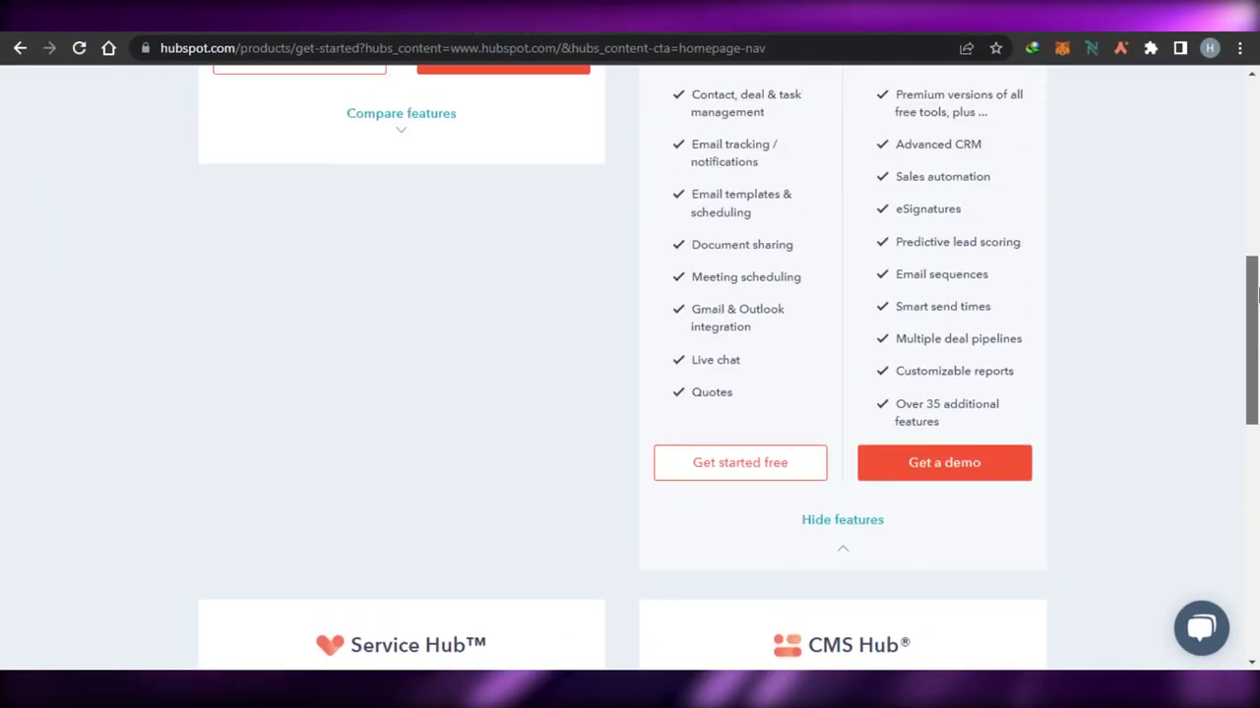
pyautogui.scroll(-2, 1255, 264)
pyautogui.scroll(-1, 1256, 264)
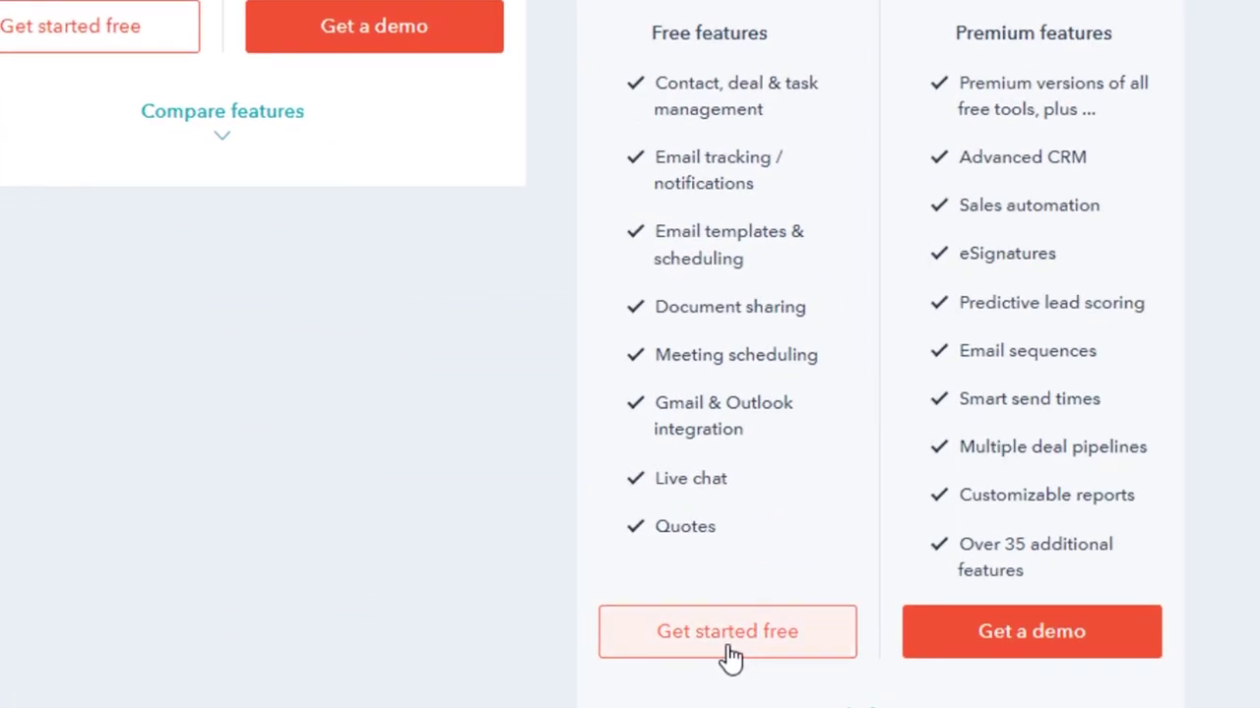
pyautogui.scroll(8, 630, 354)
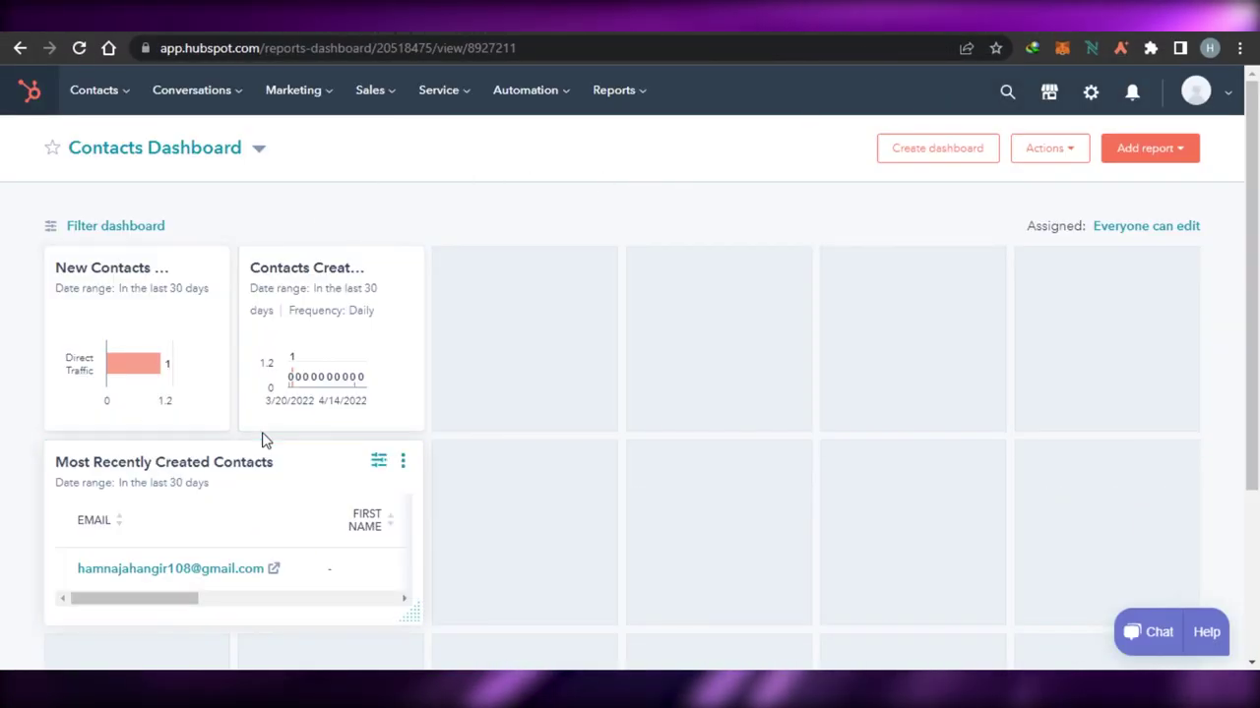
# - Look over the reports on the Contacts Dashboard, the list of available dashboards and the Sales tools
pyautogui.scroll(-1, 1256, 280)
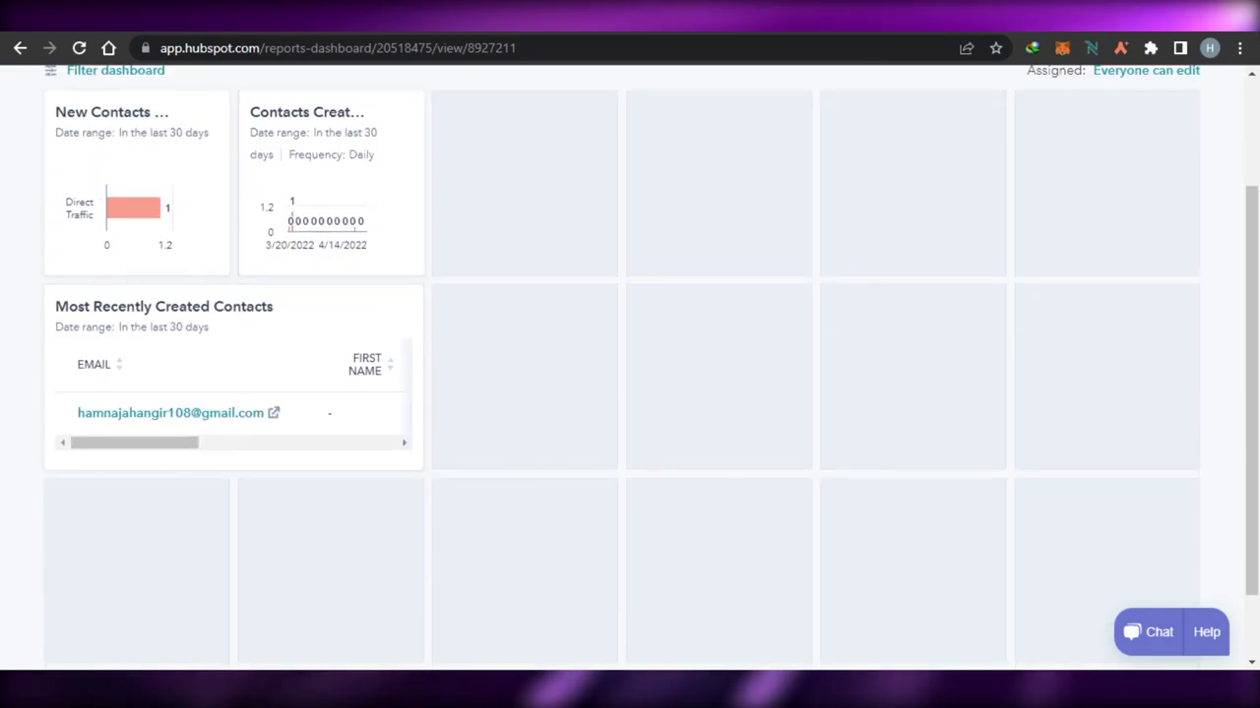
pyautogui.scroll(1, 1256, 137)
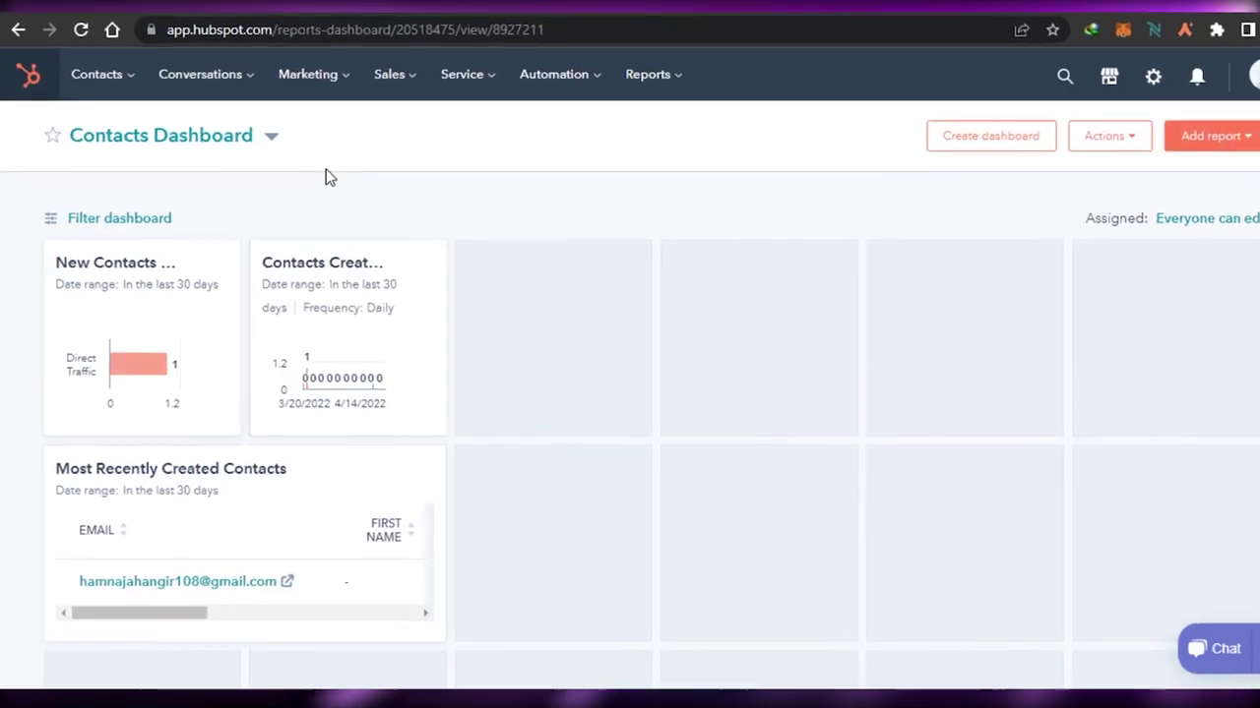
pyautogui.click(335, 75)
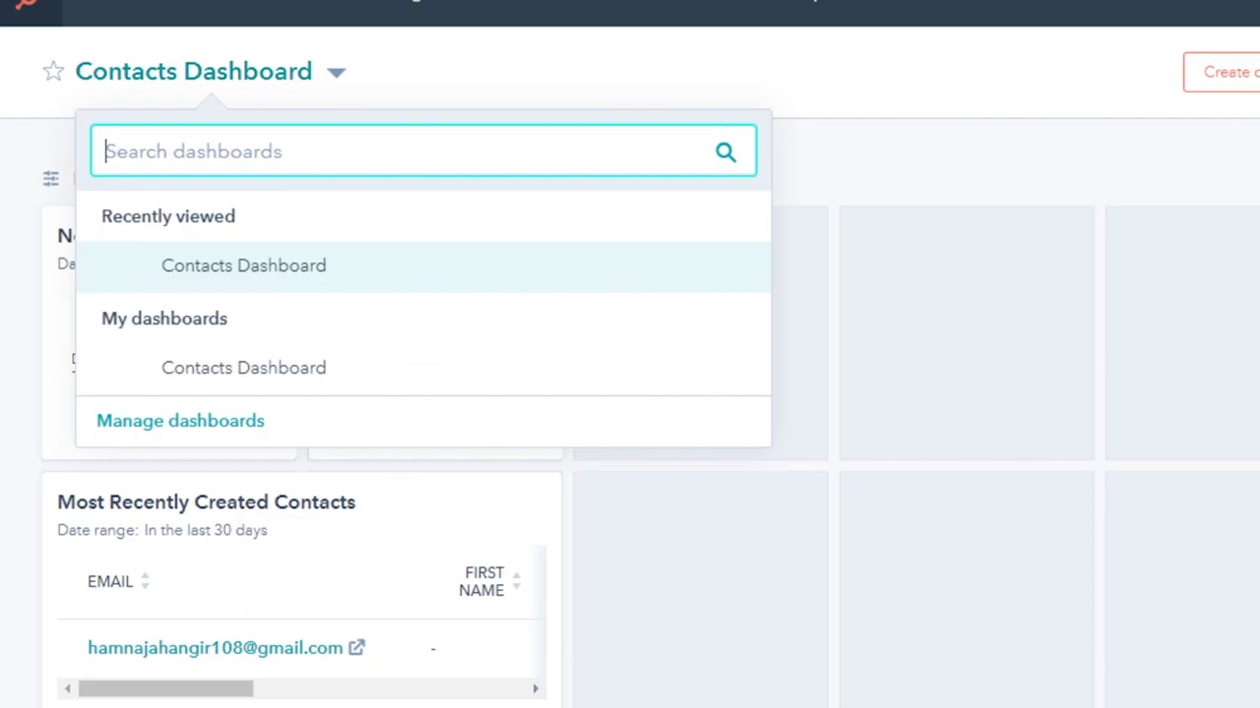
pyautogui.click(788, 136)
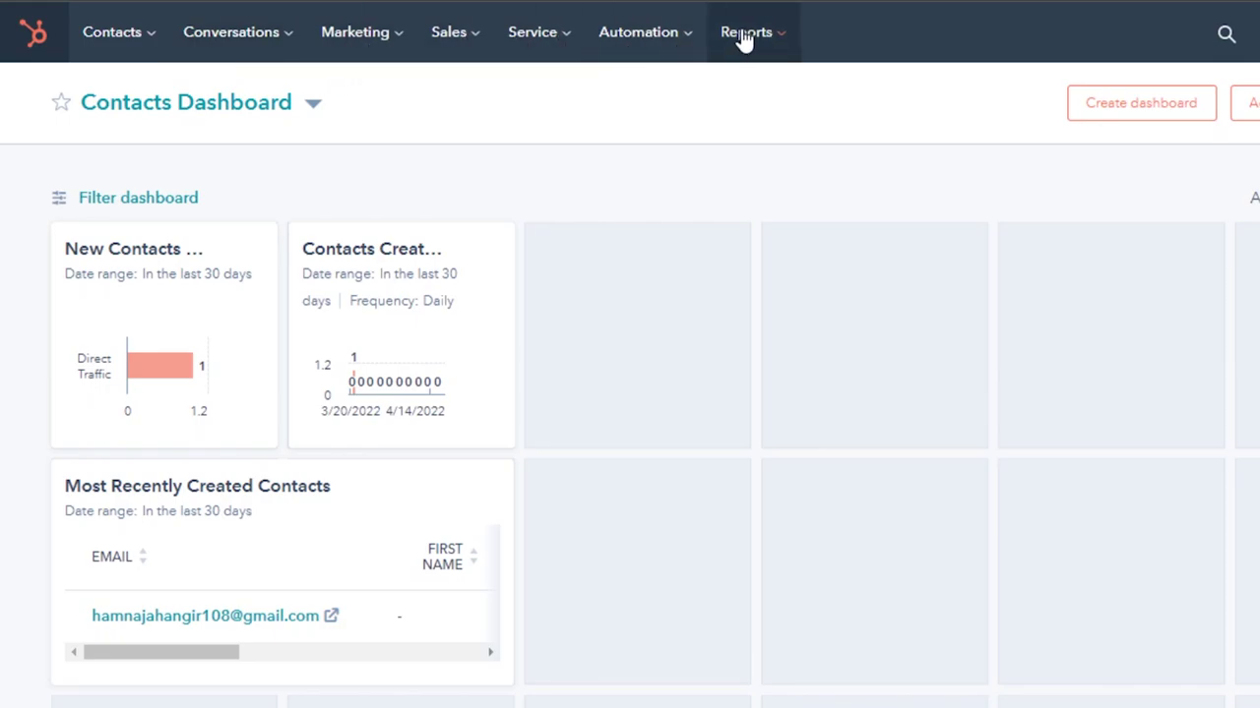
pyautogui.click(462, 48)
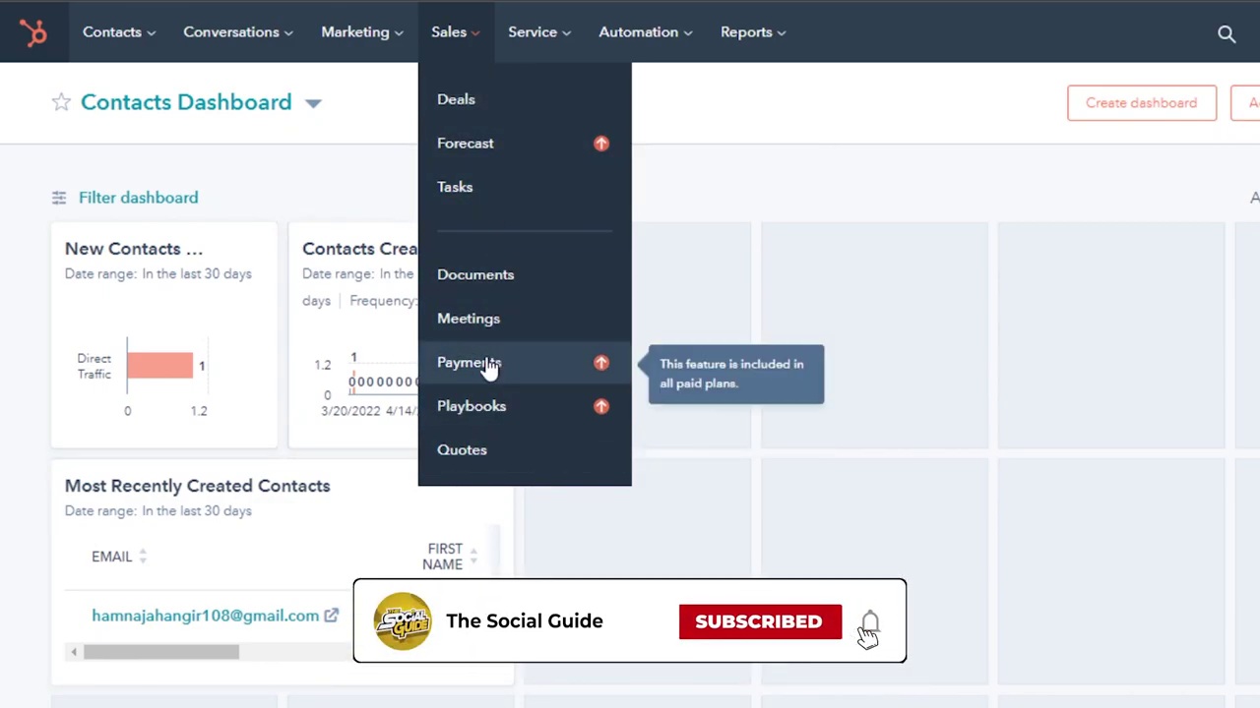
pyautogui.scroll(-3, 629, 354)
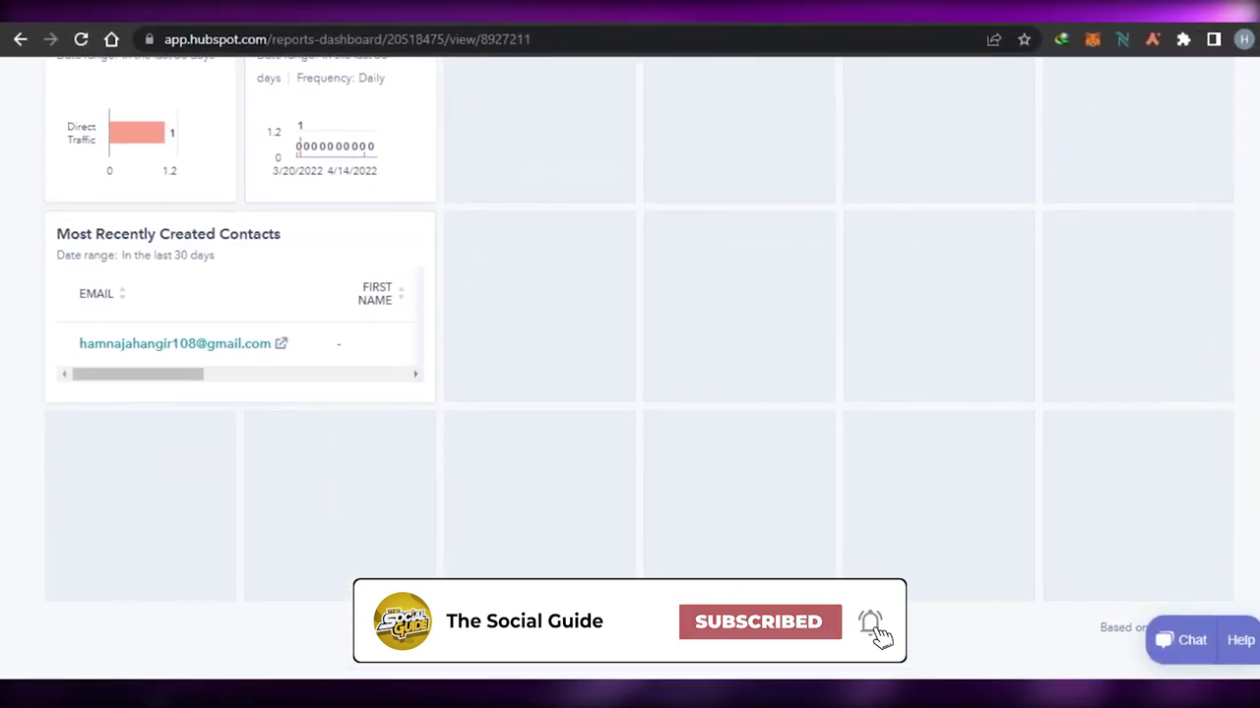
pyautogui.scroll(3, 630, 354)
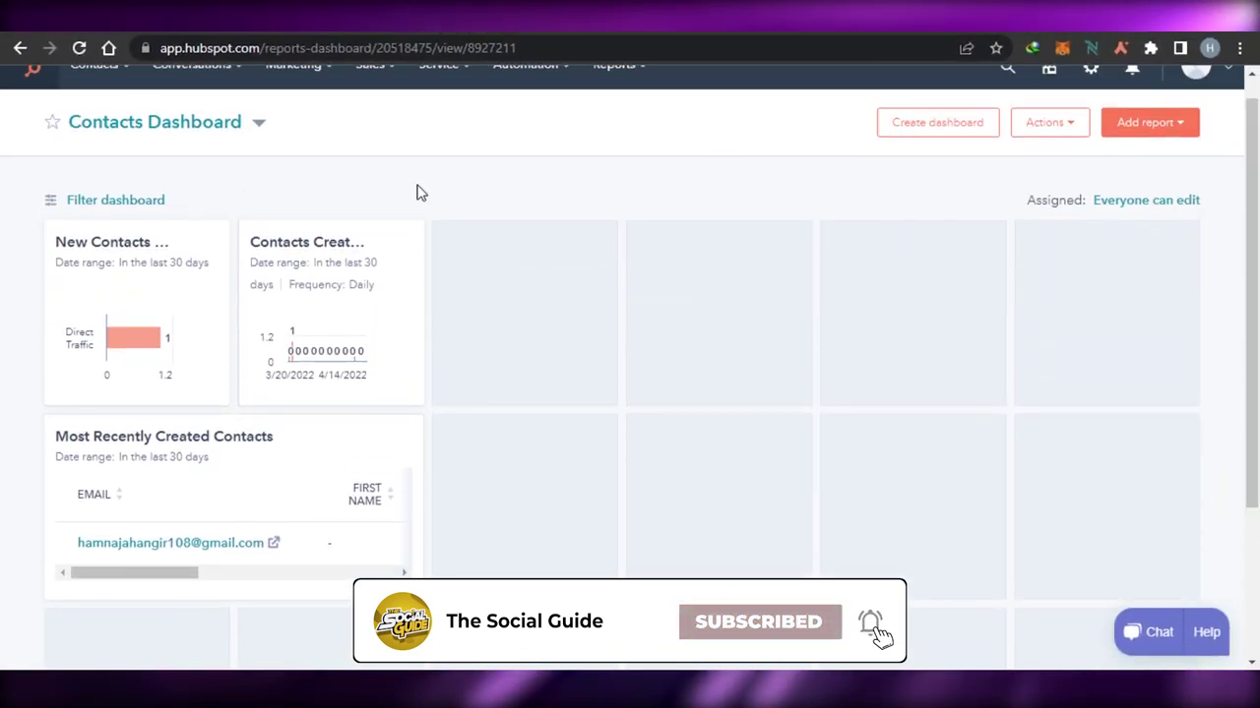
pyautogui.scroll(1, 197, 197)
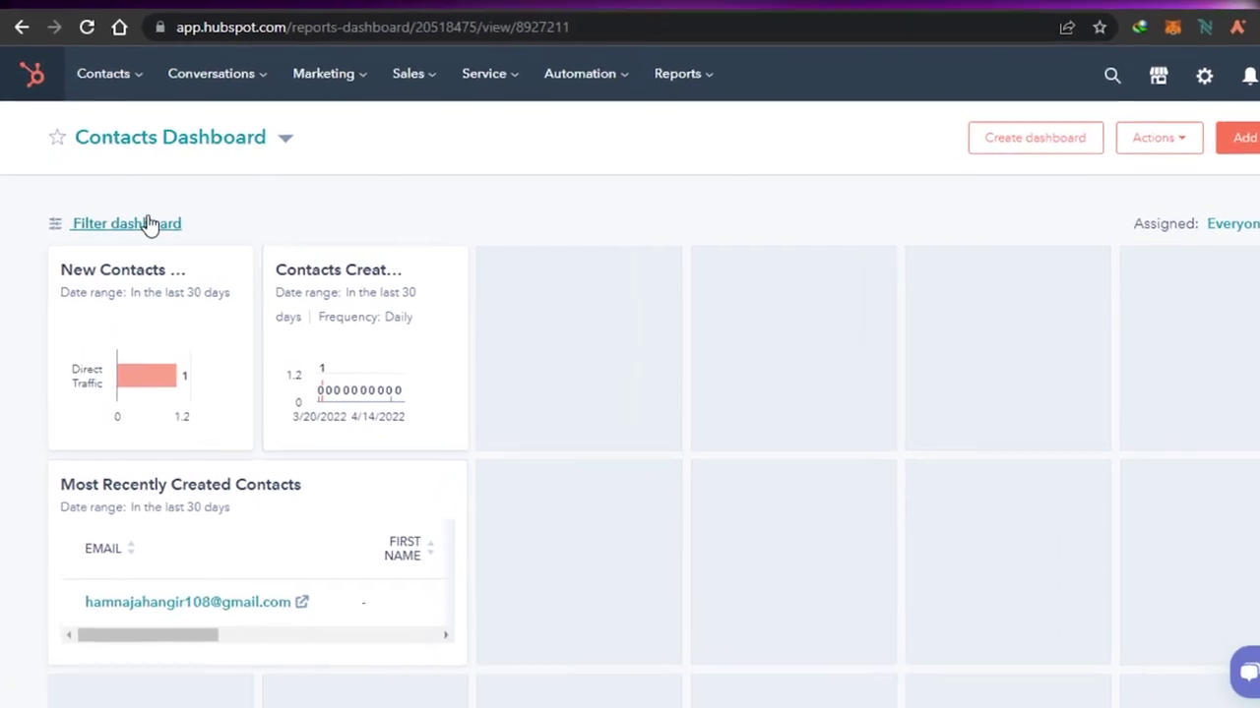
# - Go to the contacts list and start a new contact, entering the contact's email, first name and last name
pyautogui.click(128, 76)
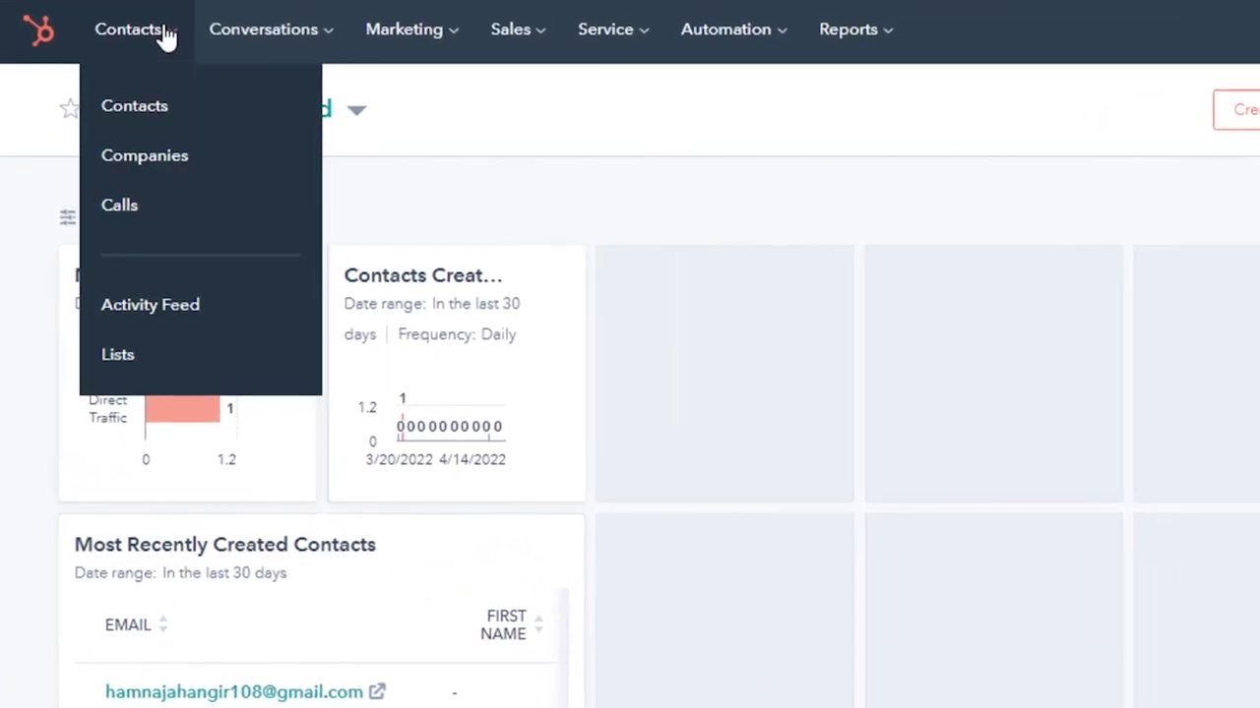
pyautogui.click(156, 129)
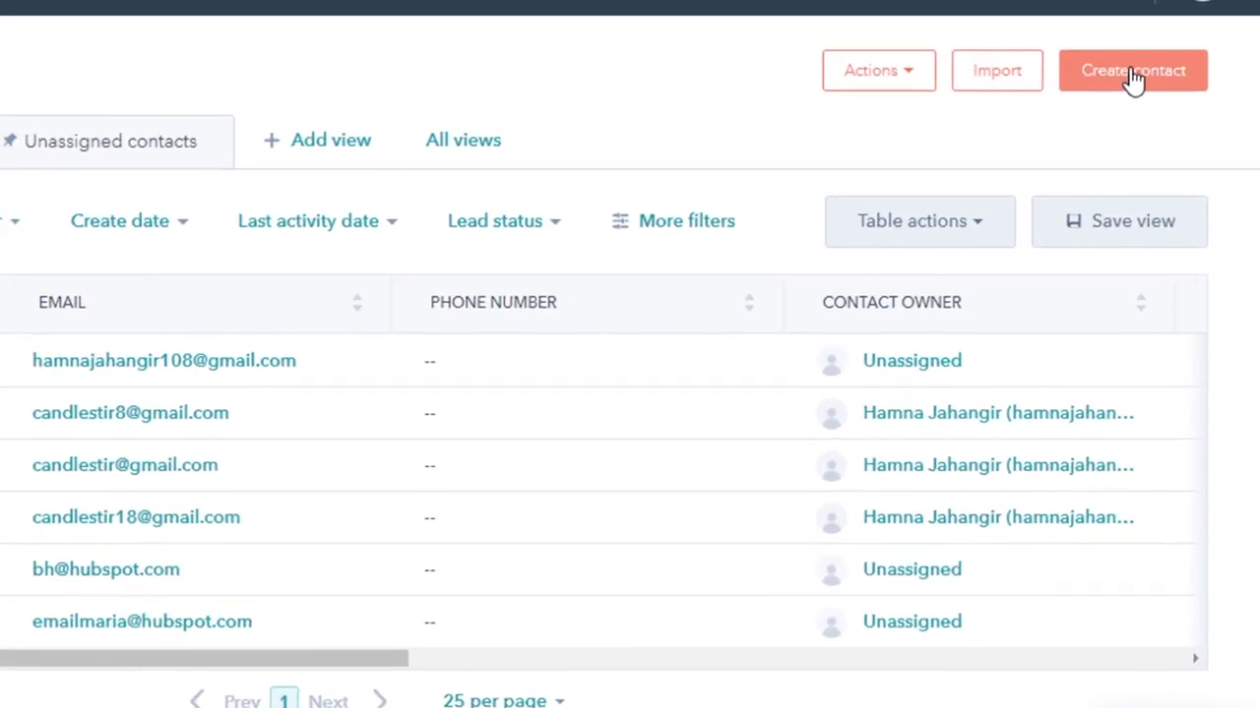
pyautogui.click(1162, 154)
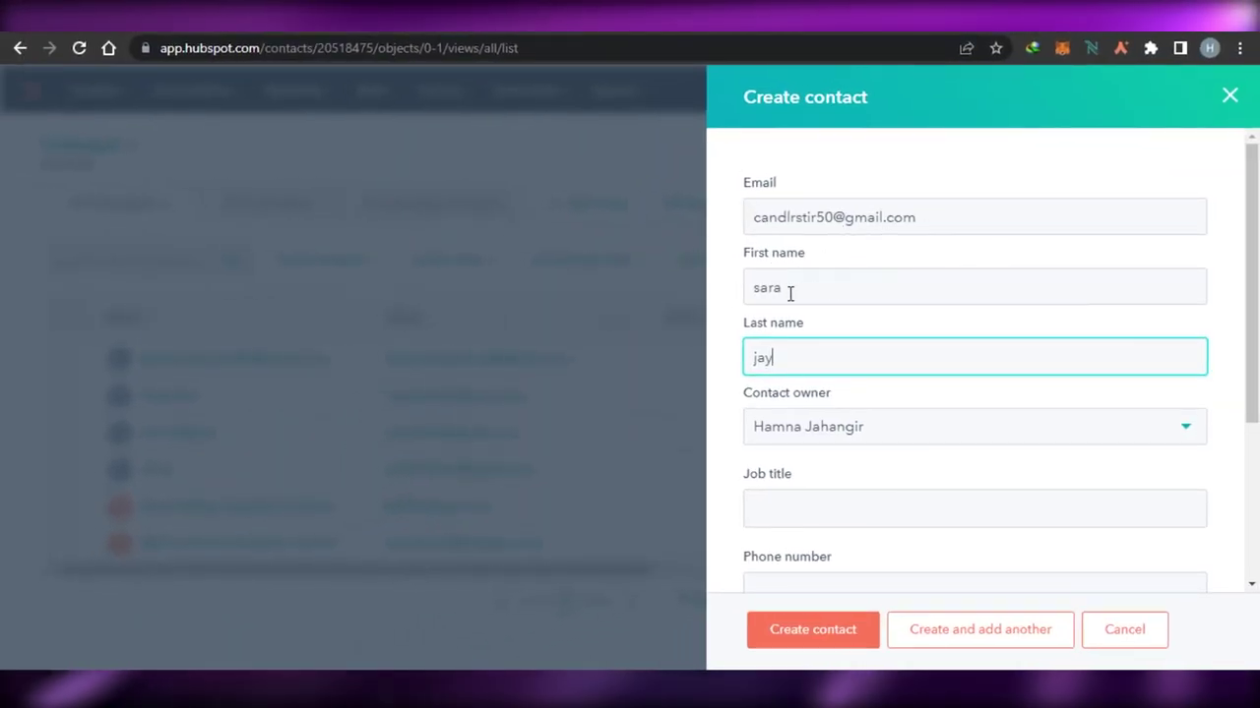
# - Set the new contact's lifecycle stage to Customer
pyautogui.moveTo(1251, 350); pyautogui.dragTo(1257, 502)
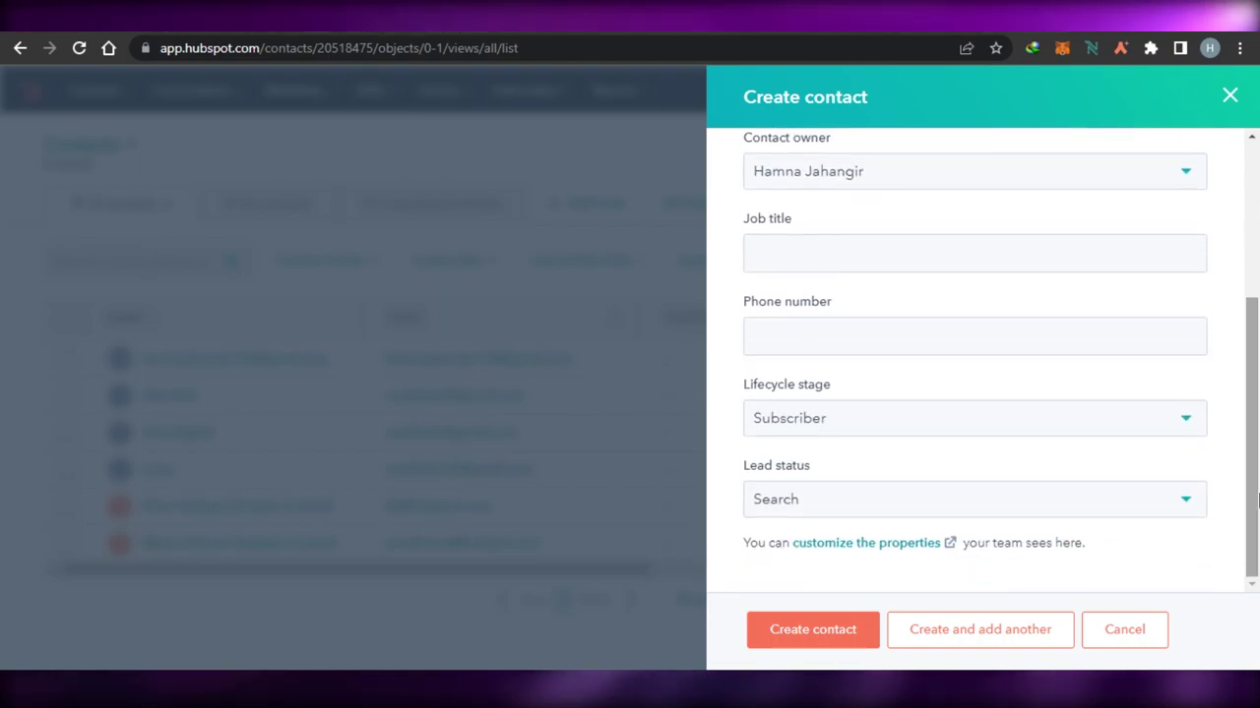
pyautogui.click(862, 423)
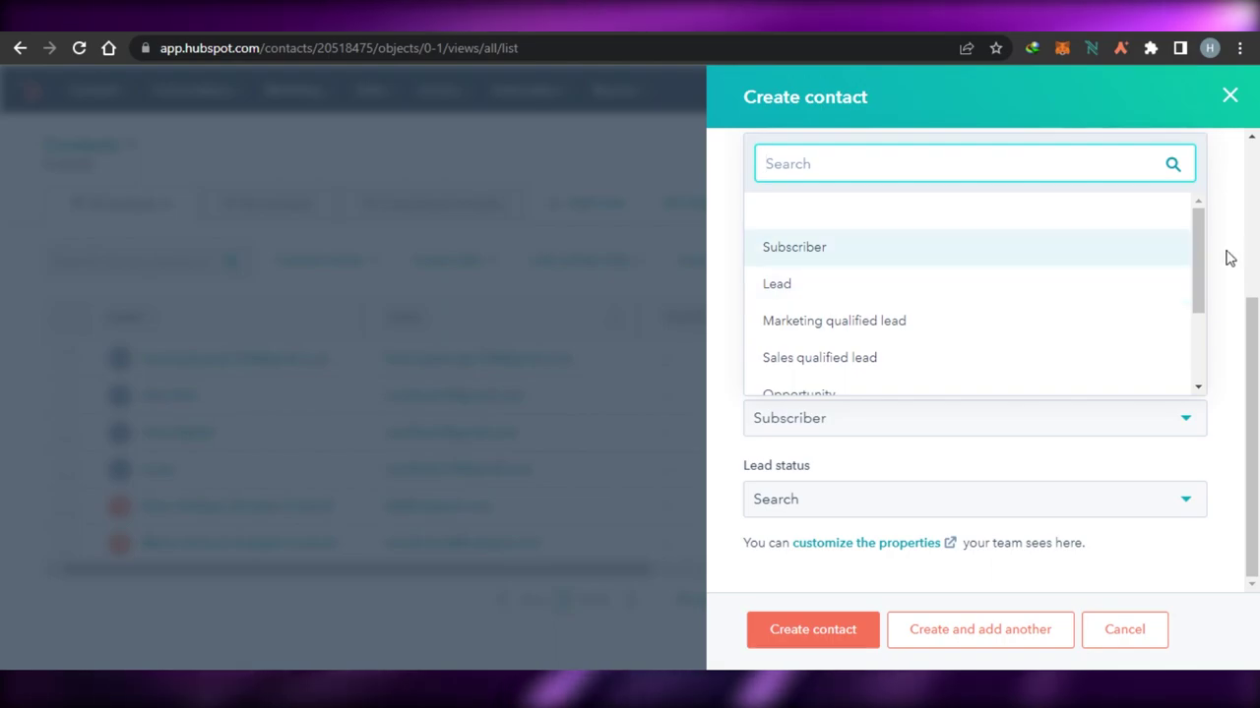
pyautogui.moveTo(1196, 262); pyautogui.dragTo(1196, 349)
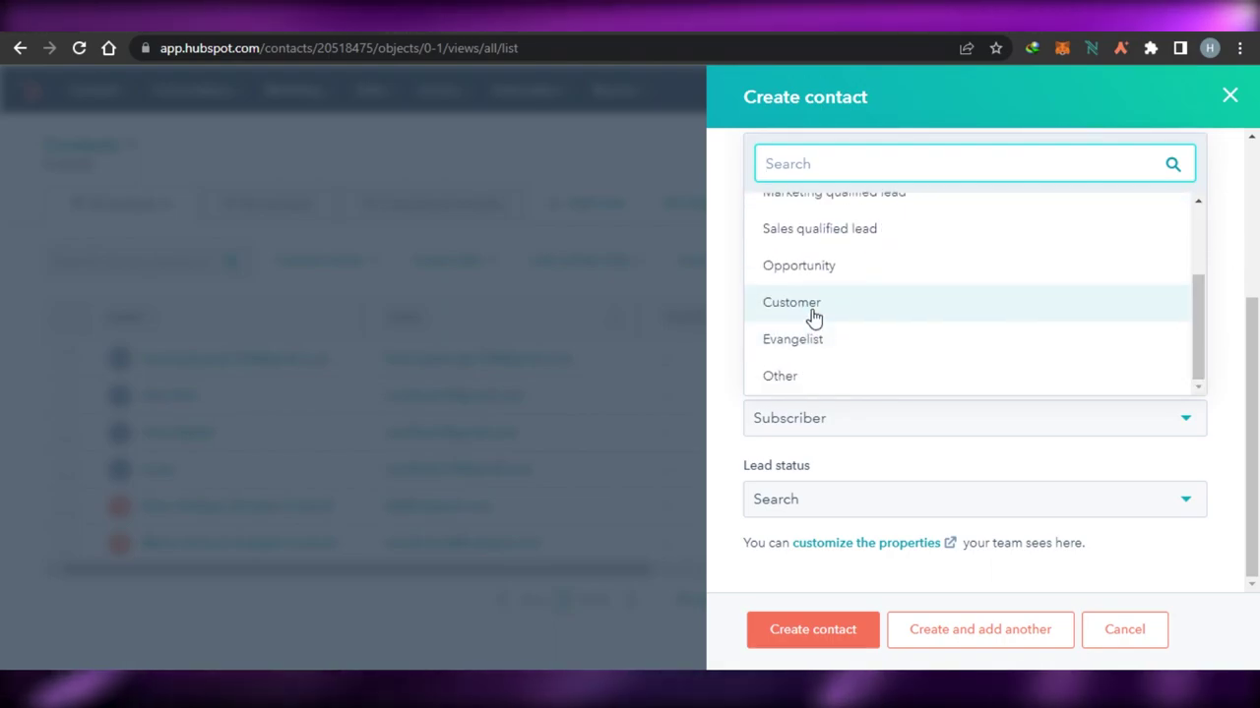
pyautogui.click(812, 315)
# - Set the lead status to New and create the contact
pyautogui.click(896, 512)
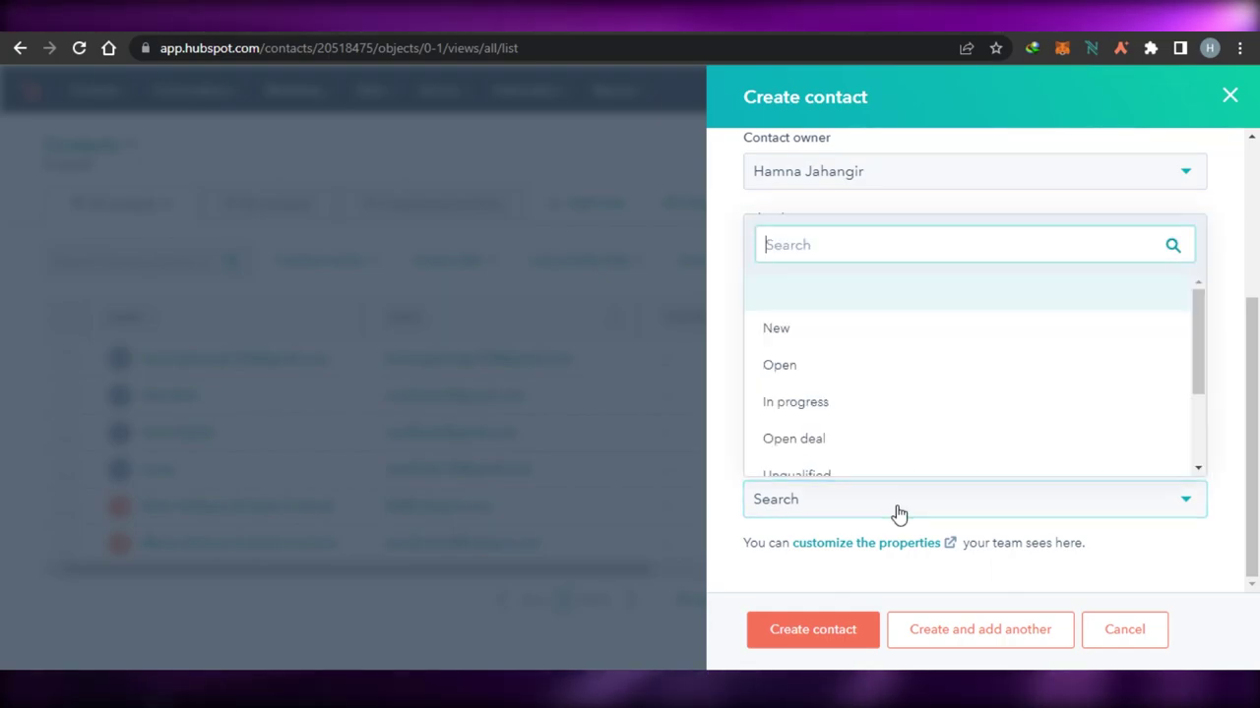
pyautogui.click(785, 329)
pyautogui.click(803, 630)
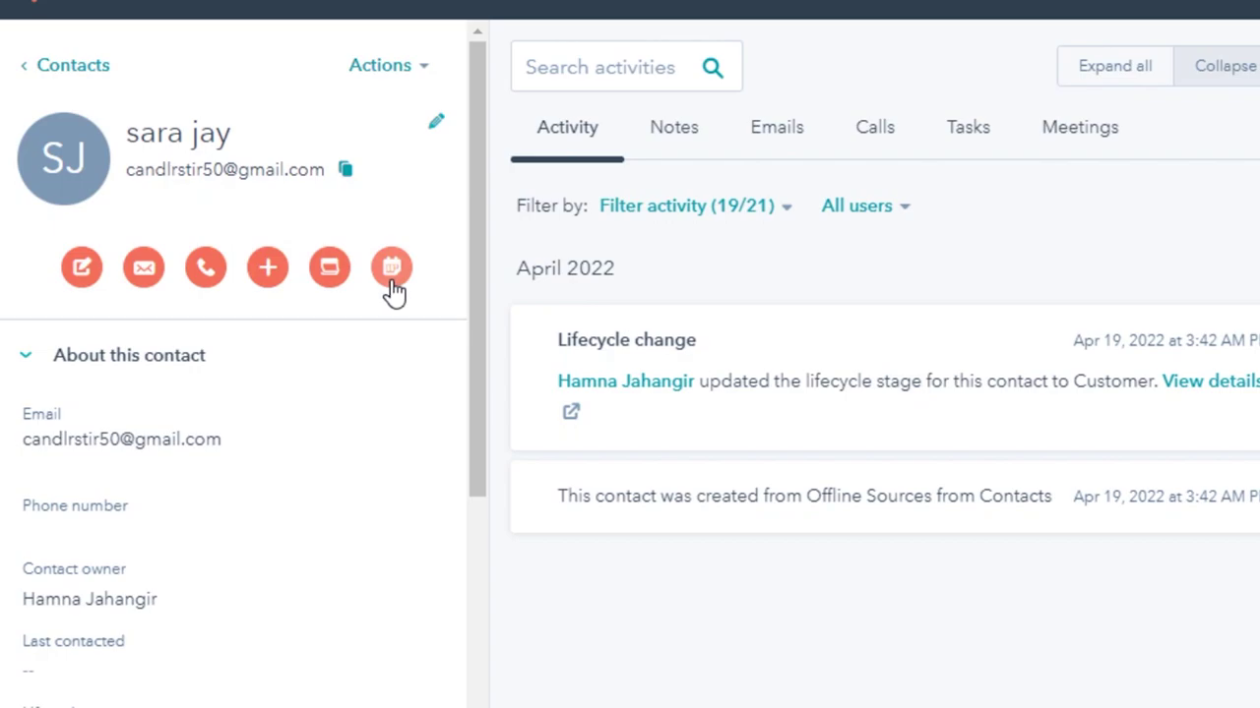
# - Examine the new contact's record, including its property details, calls and tasks
pyautogui.moveTo(474, 286); pyautogui.dragTo(480, 468)
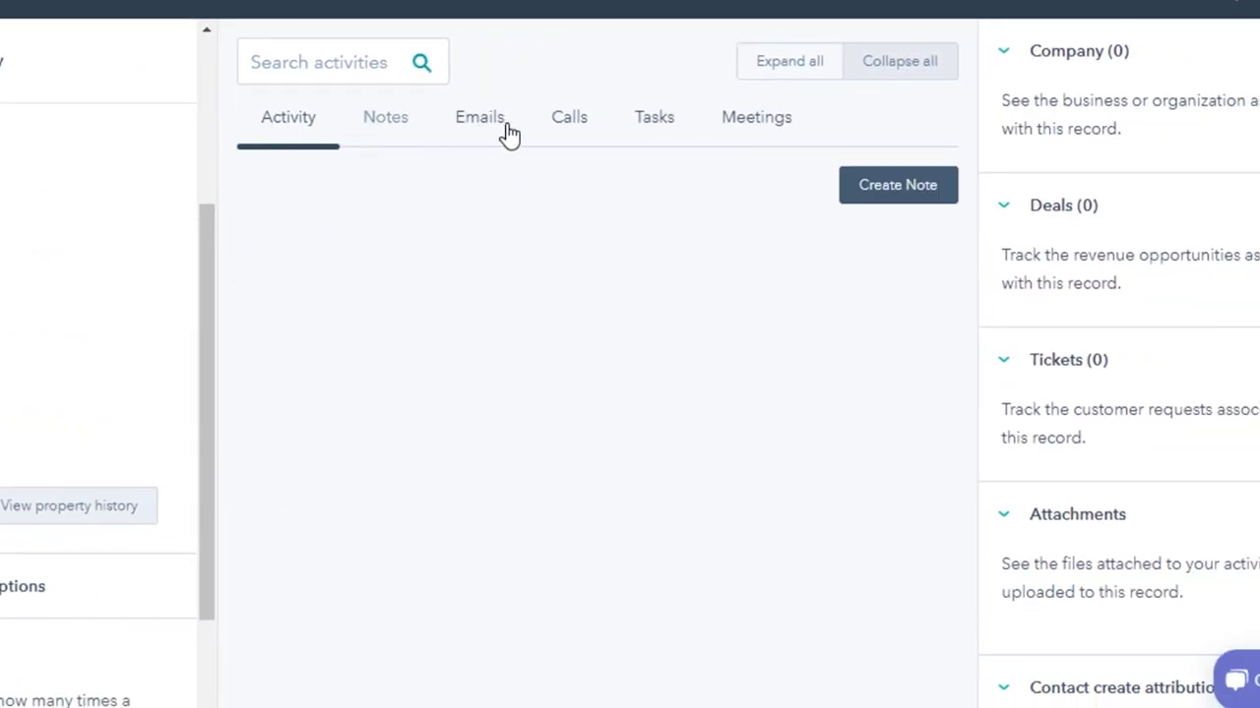
pyautogui.click(567, 122)
pyautogui.click(638, 125)
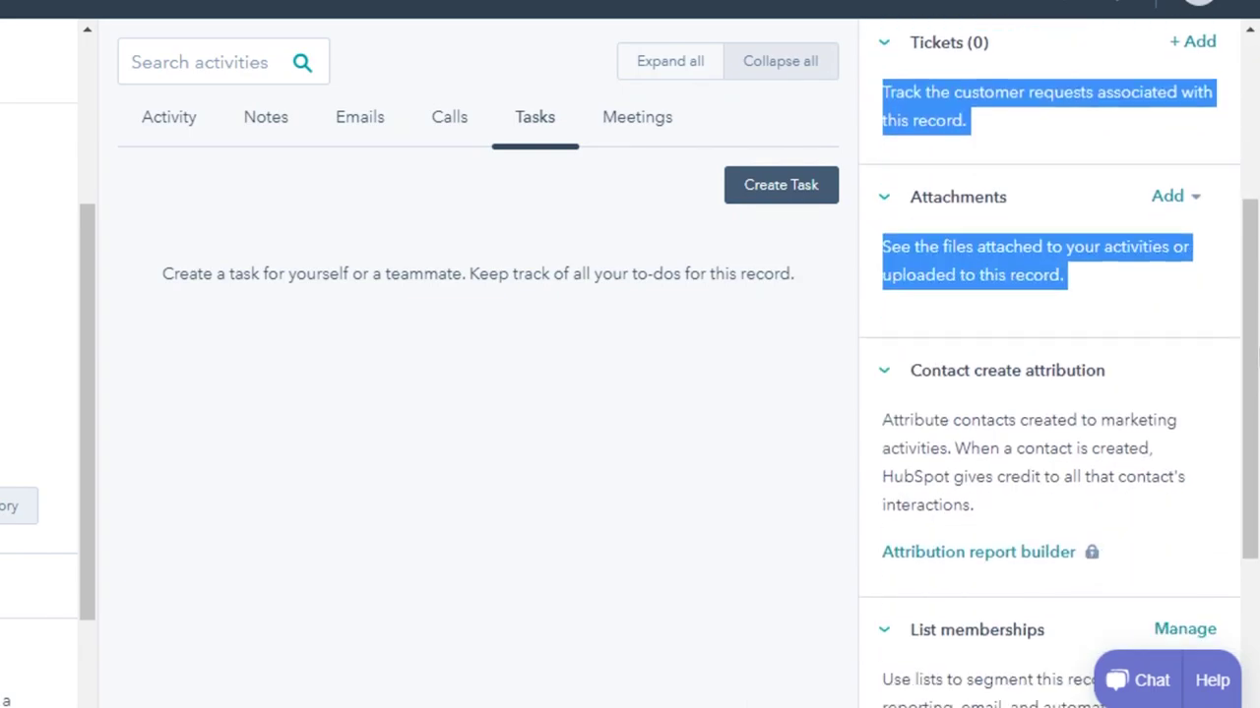
# - Examine the contact record's associated sections, including deals, tickets, attachments, create attribution and list memberships, plus its website activity
pyautogui.scroll(2, 1047, 354)
pyautogui.click(594, 577)
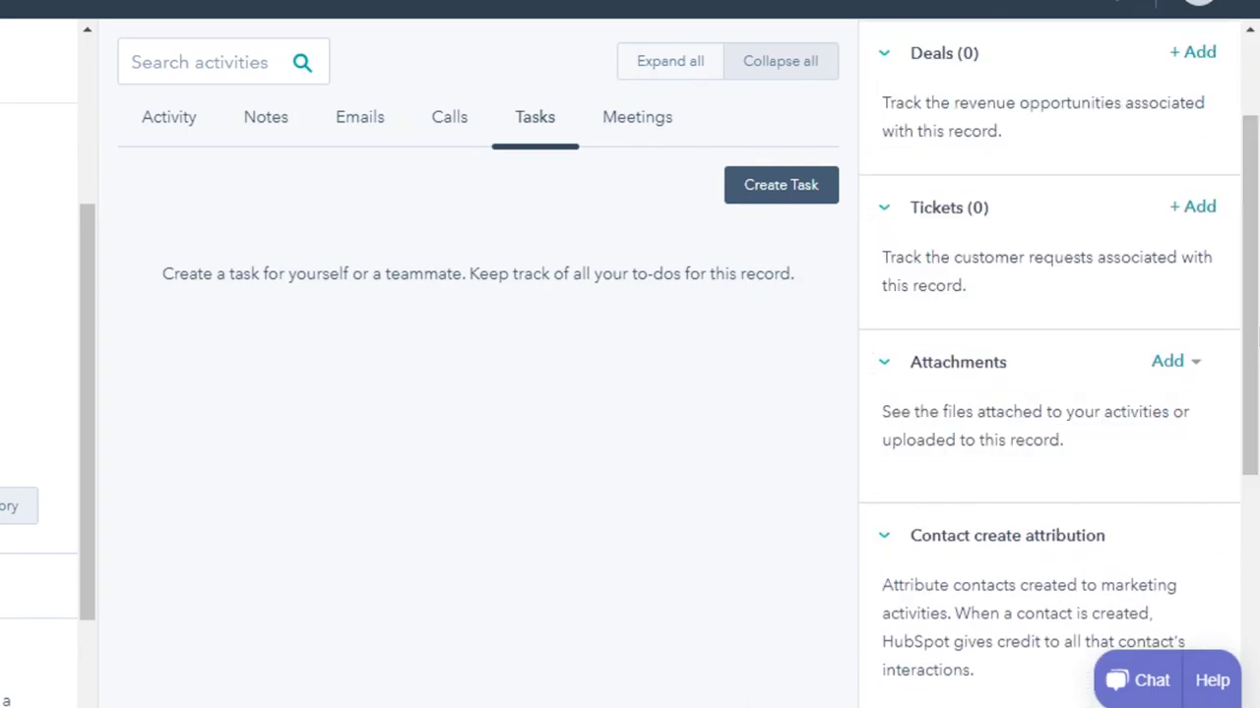
pyautogui.moveTo(881, 411); pyautogui.dragTo(1075, 410)
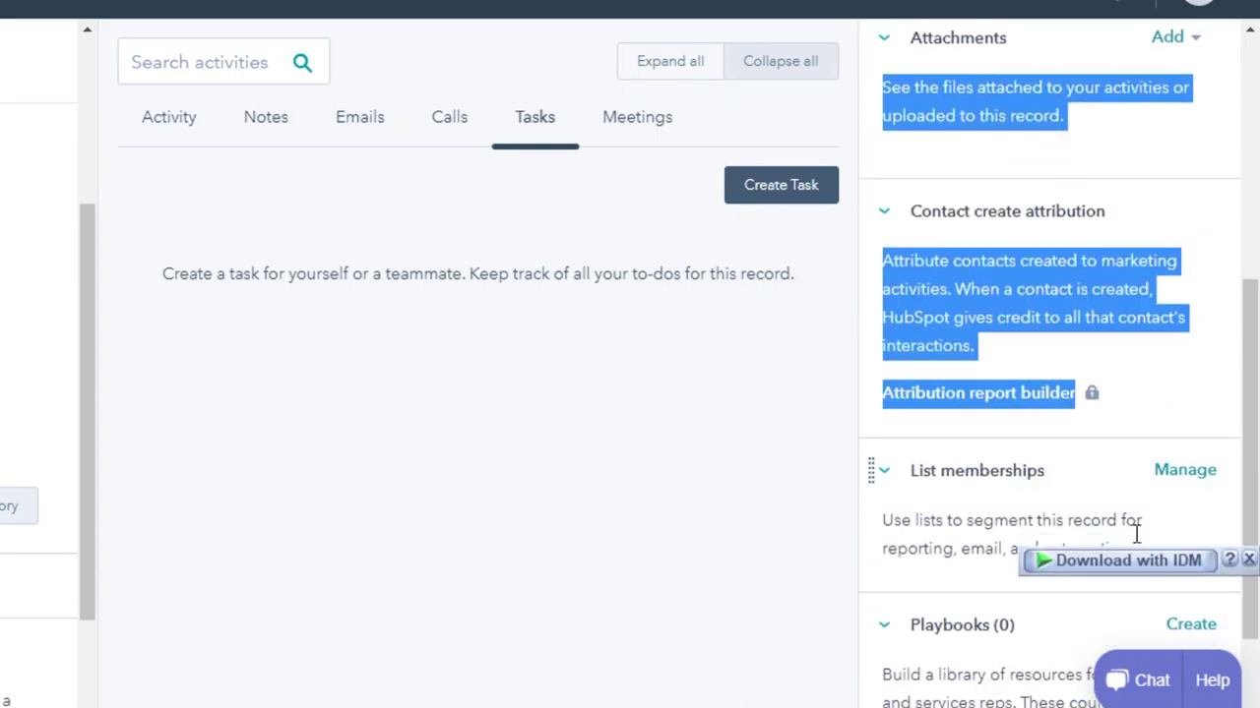
pyautogui.click(1248, 559)
pyautogui.click(347, 659)
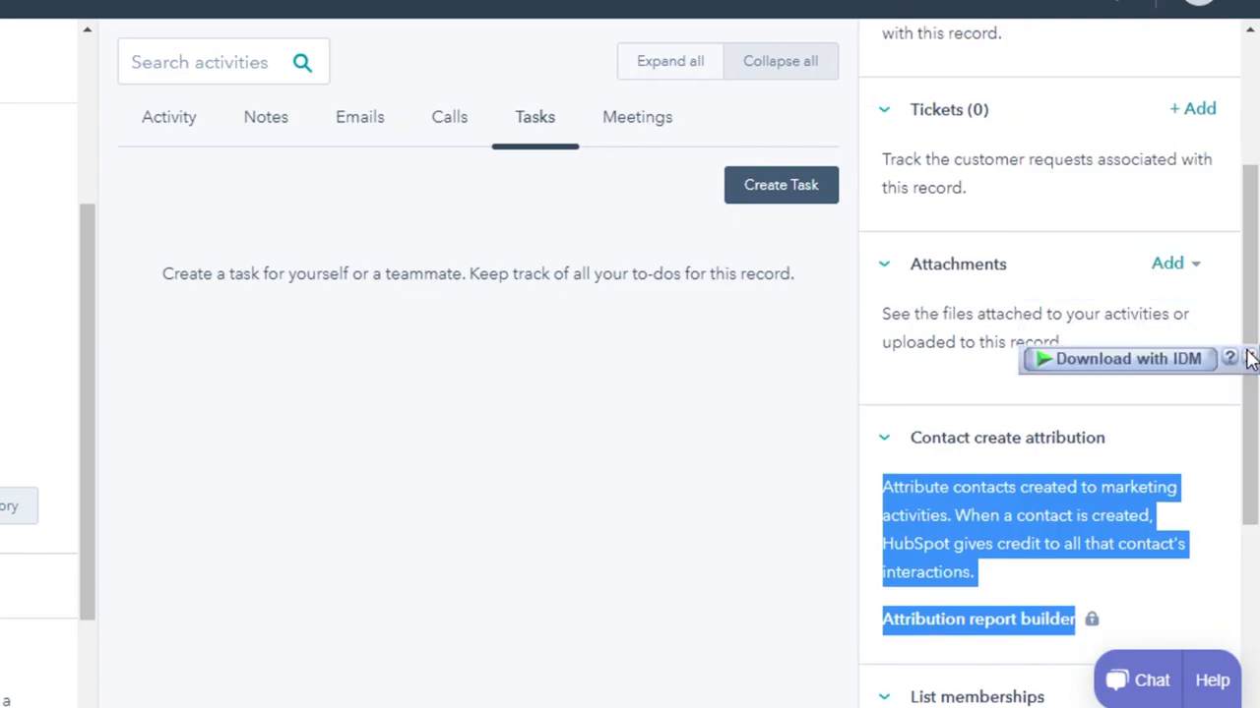
pyautogui.scroll(3, 1250, 359)
pyautogui.click(576, 422)
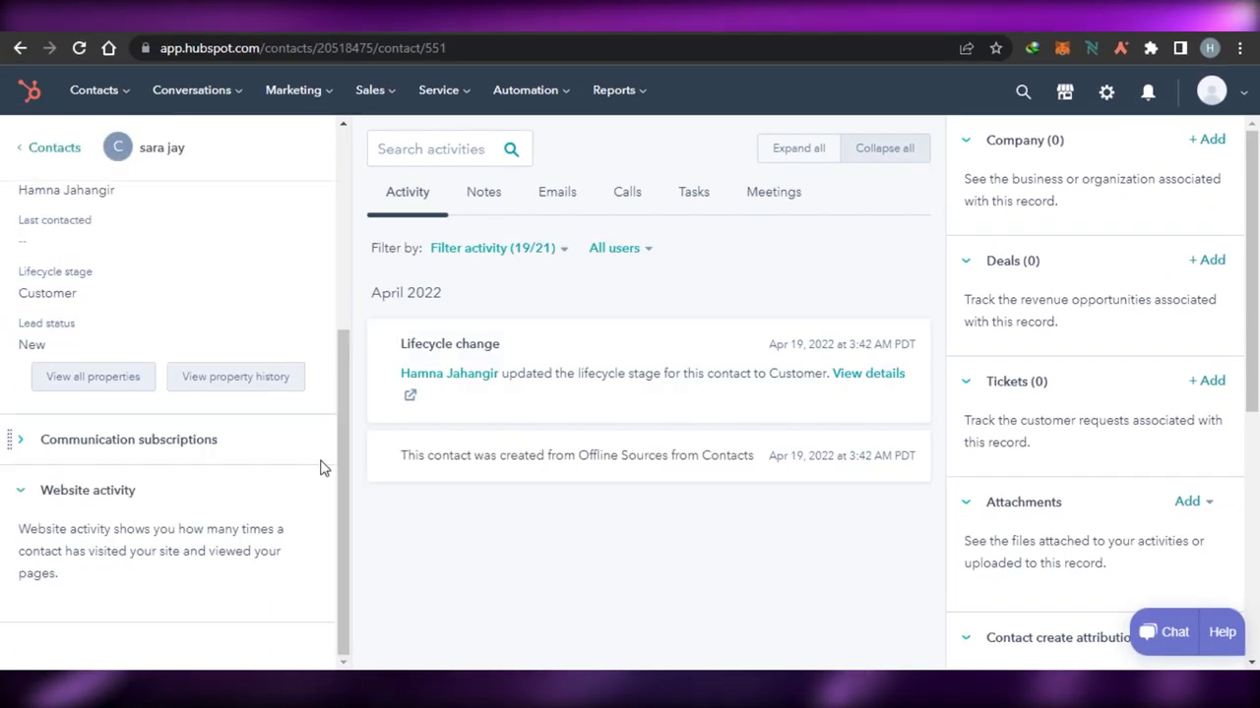
pyautogui.moveTo(346, 492); pyautogui.dragTo(351, 241)
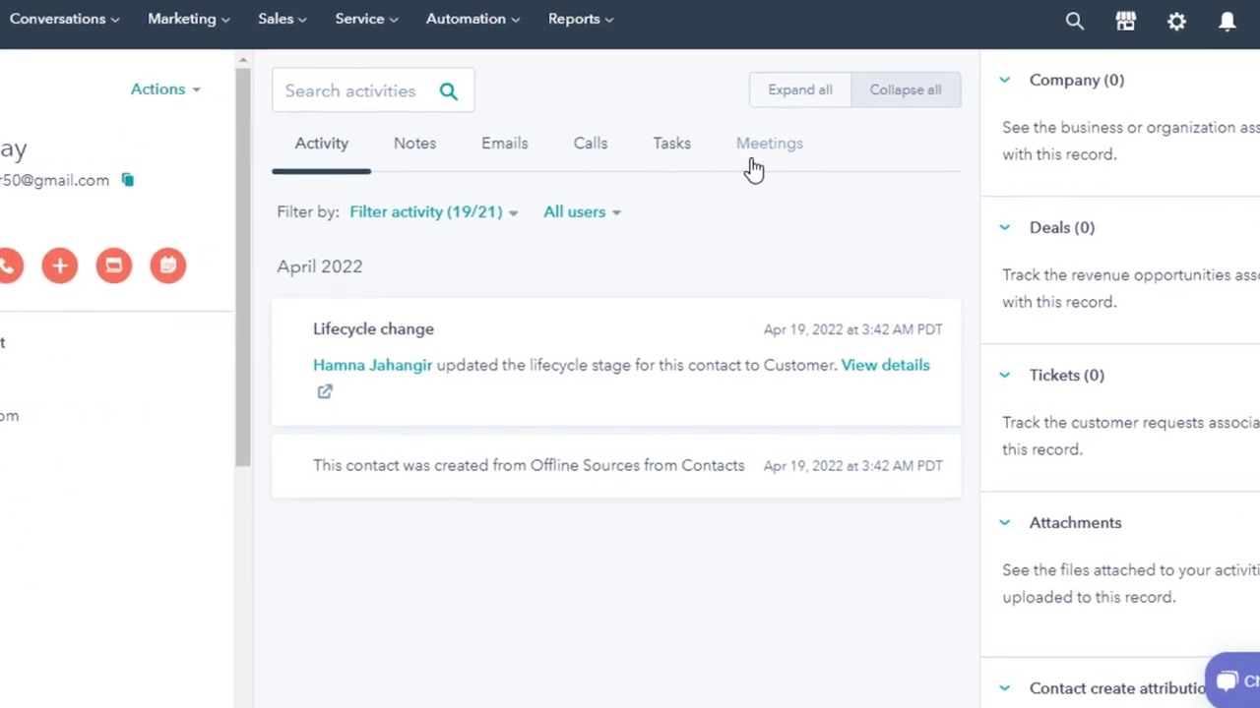
# - Start a new meeting from the contact's record and connect Google Calendar for scheduling
pyautogui.click(753, 168)
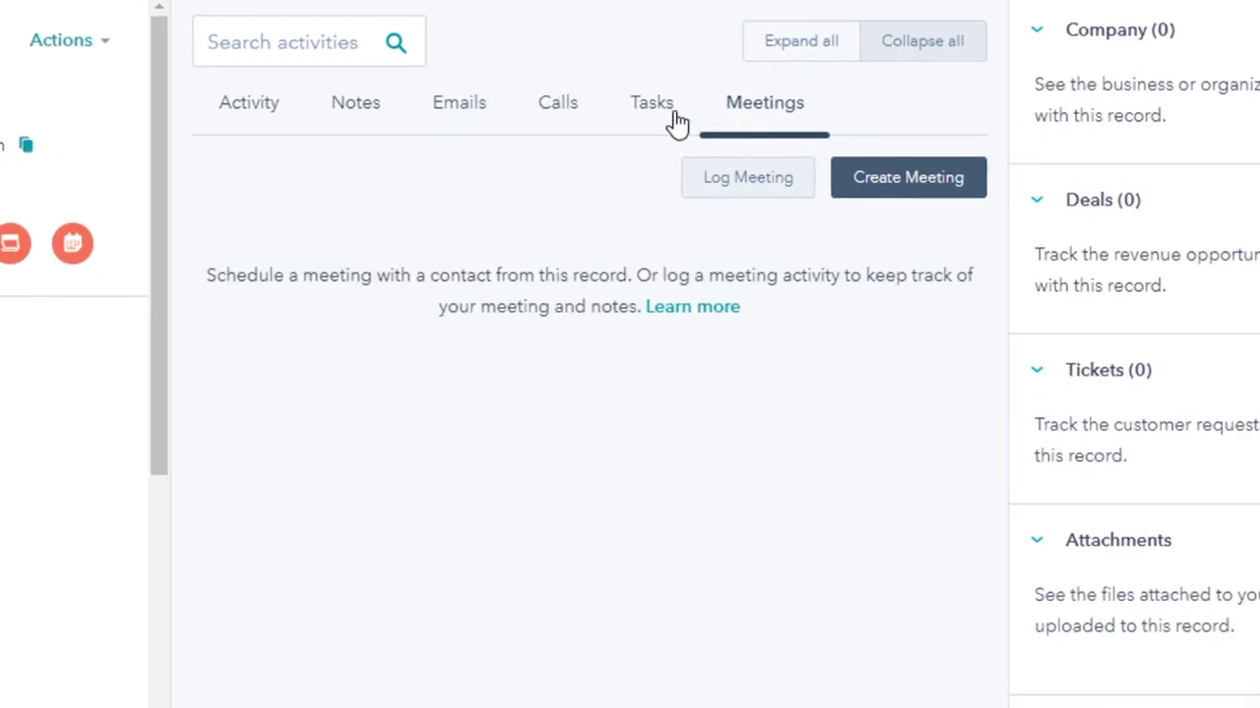
pyautogui.click(953, 179)
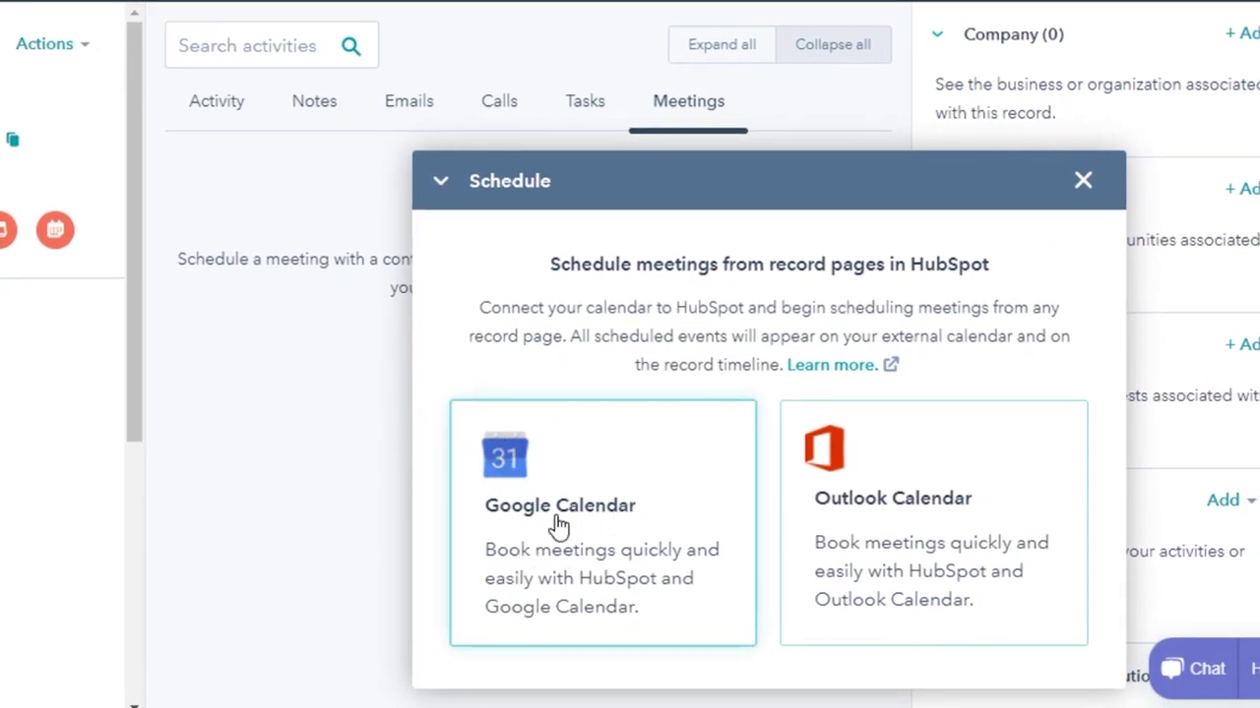
pyautogui.click(571, 571)
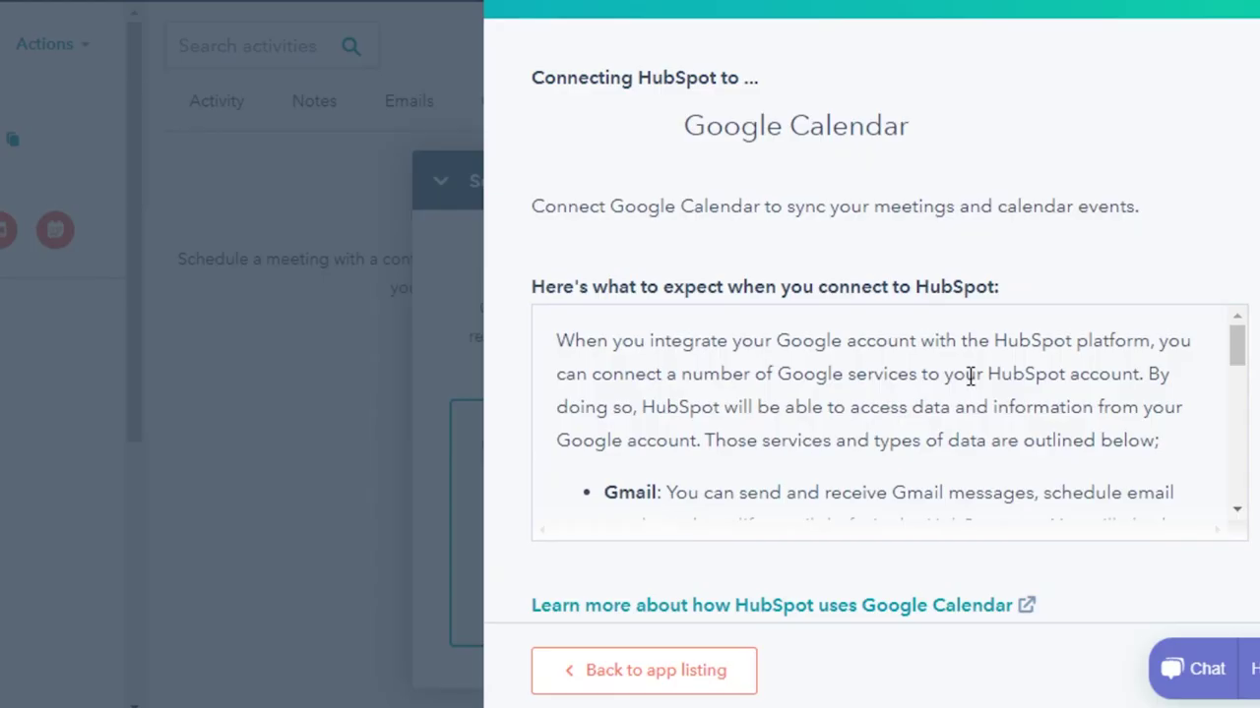
pyautogui.moveTo(1197, 391); pyautogui.dragTo(1196, 521)
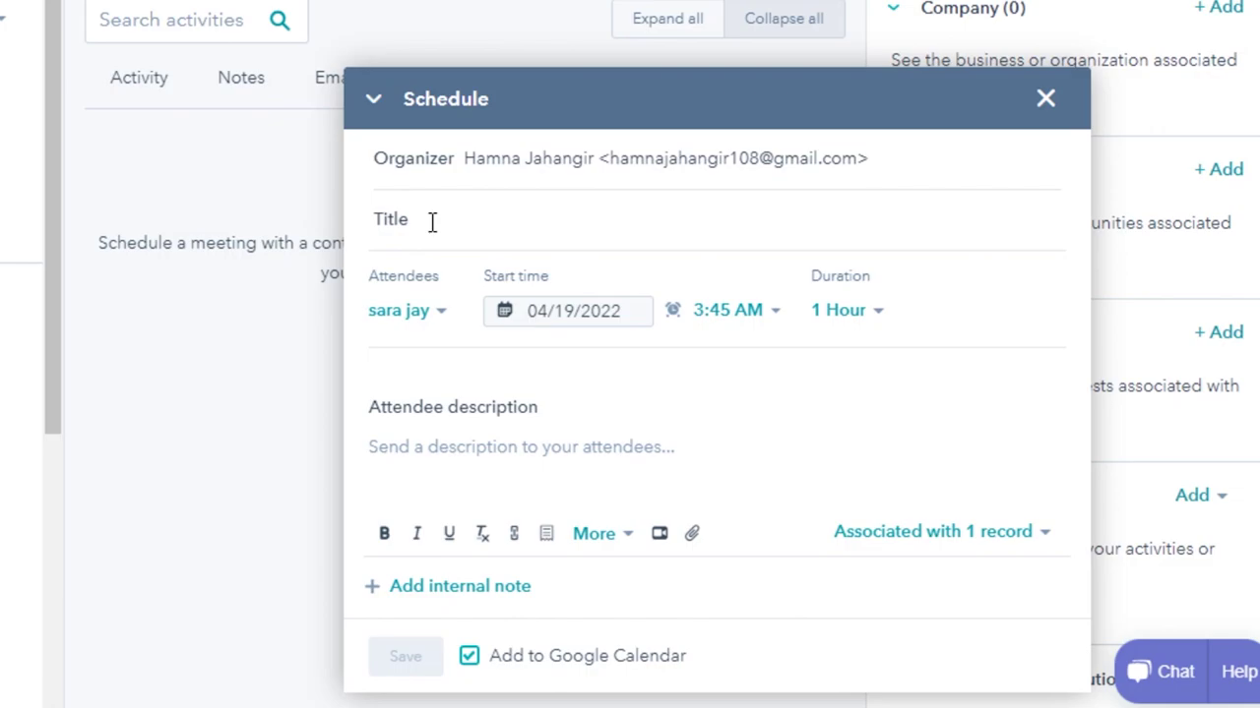
# - Title the meeting "NEW lead", set its duration to 1 Hour 30 Minutes and save it
pyautogui.write('NEW lead')
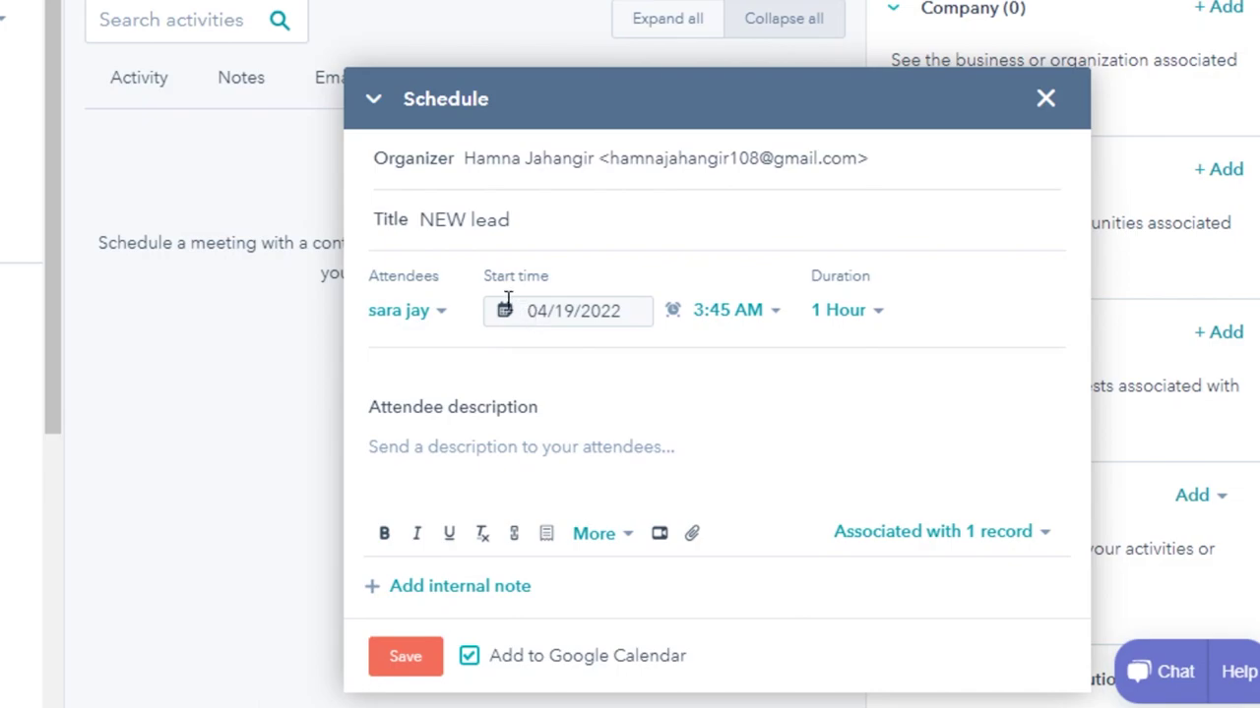
pyautogui.click(832, 315)
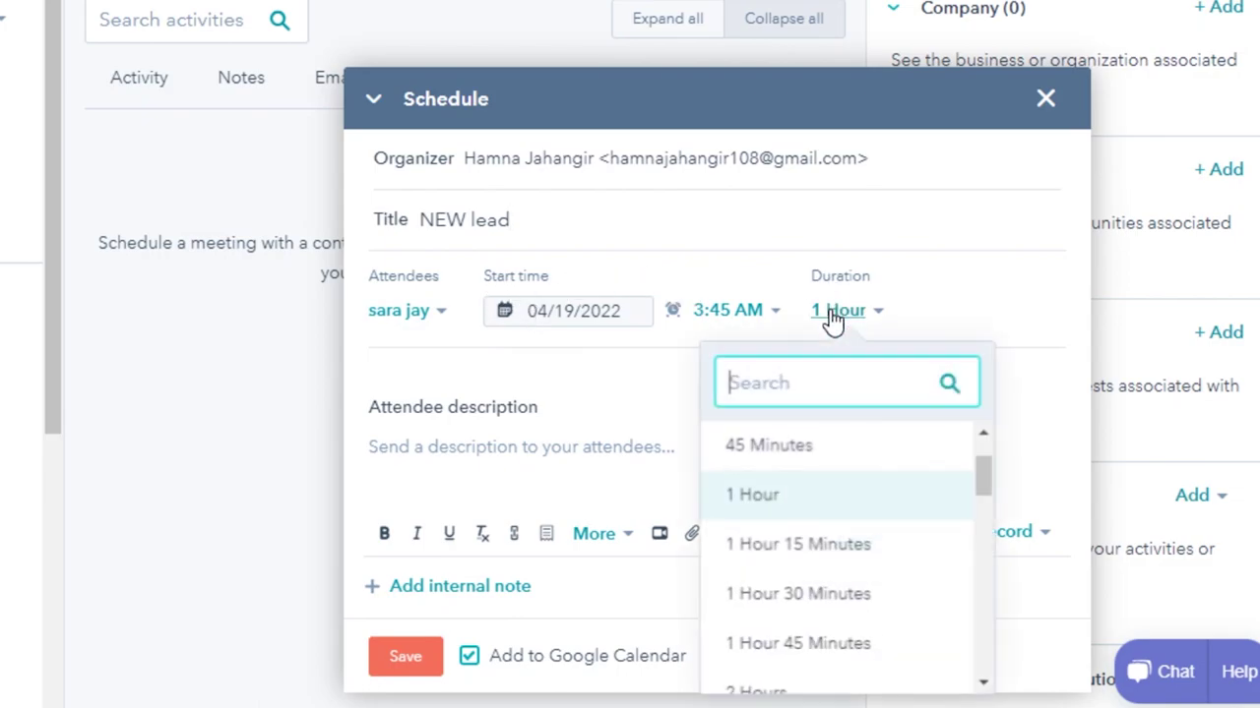
pyautogui.click(753, 596)
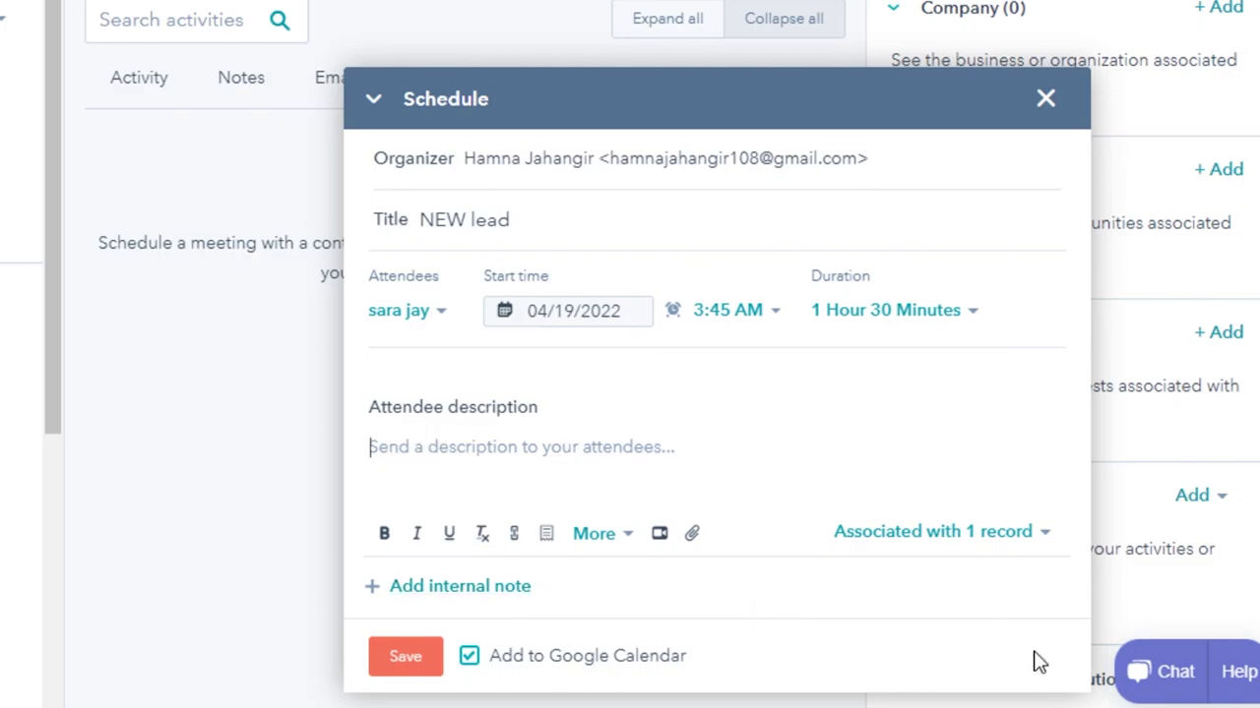
pyautogui.click(513, 496)
pyautogui.click(602, 541)
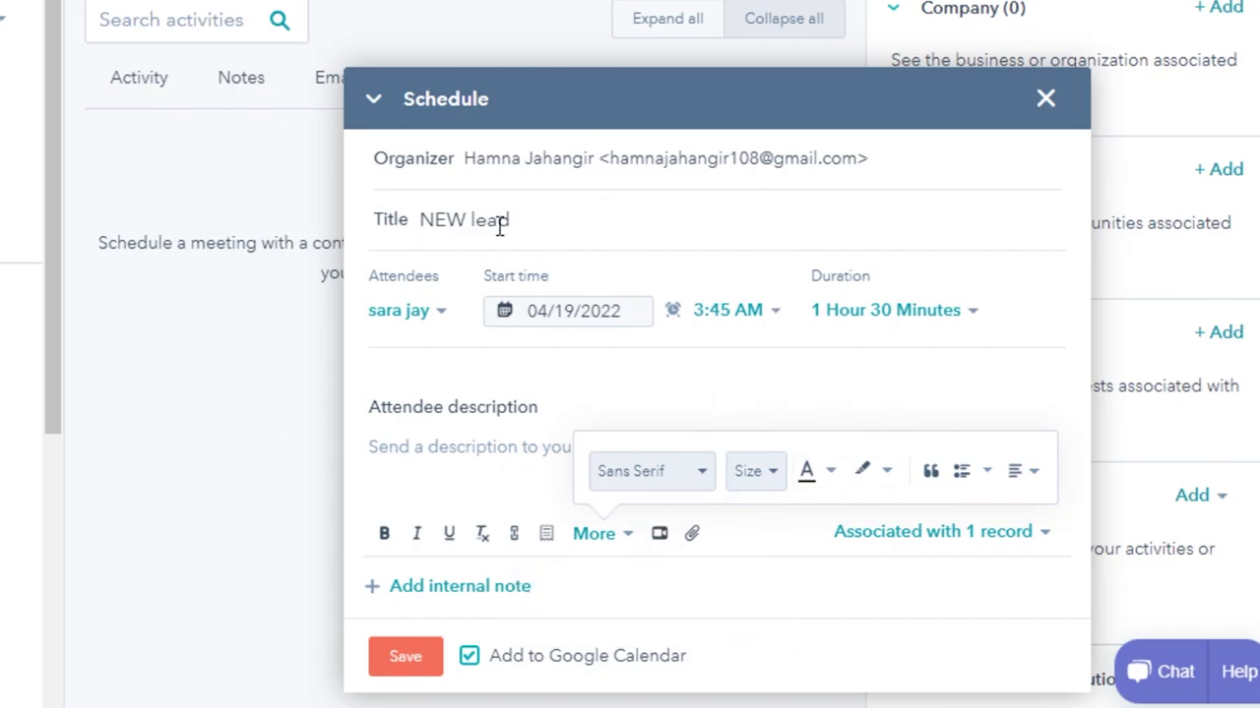
pyautogui.click(413, 662)
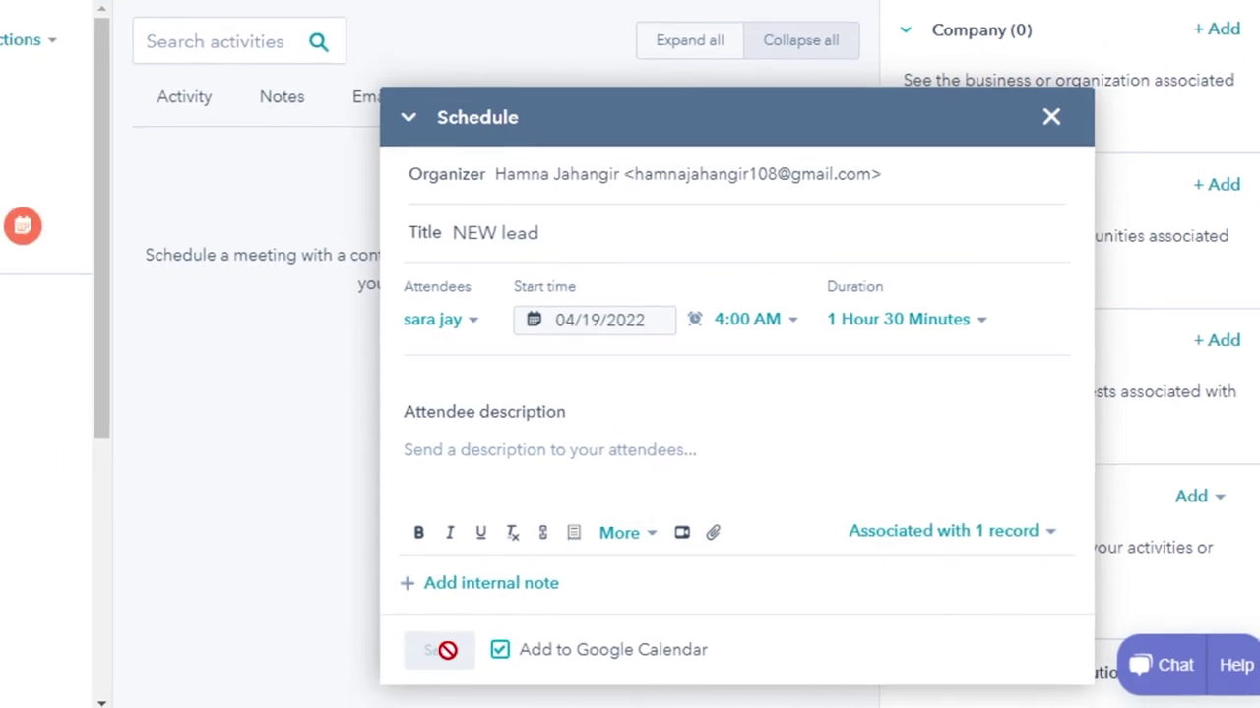
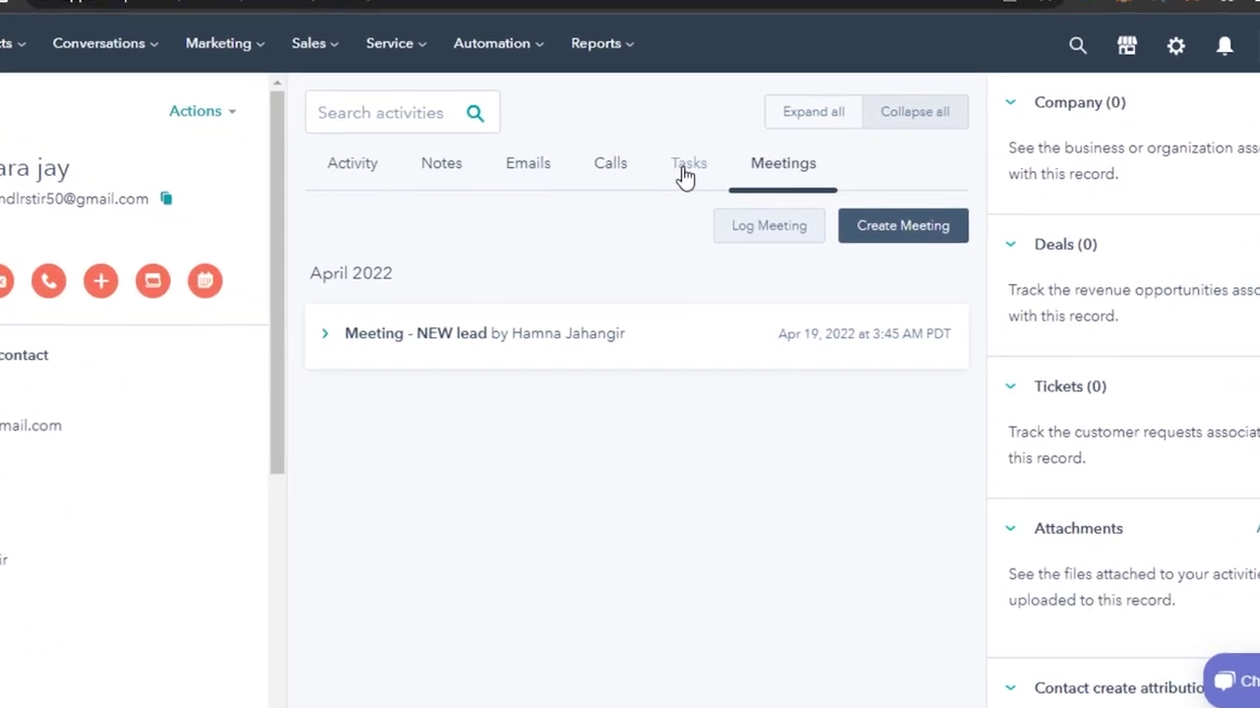
# - Start a contact task titled "Find the Documents", due in 3 business days (Friday), with a reminder 1 hour before
pyautogui.click(687, 167)
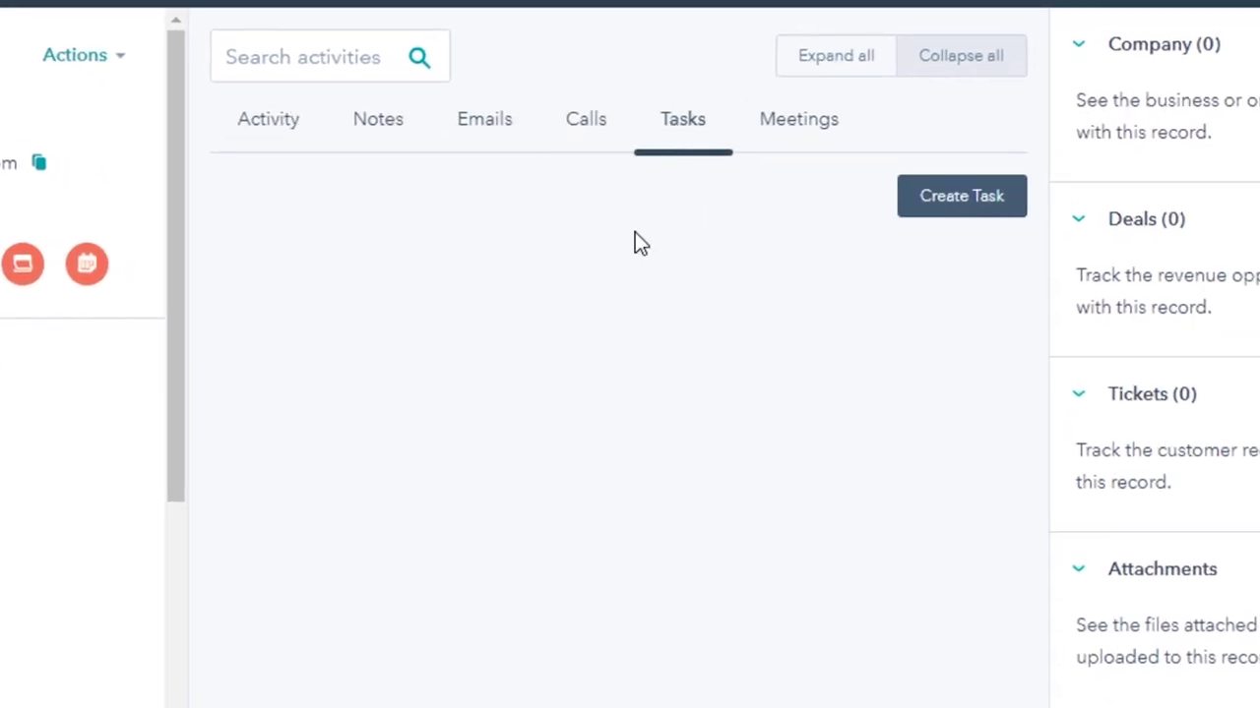
pyautogui.click(976, 199)
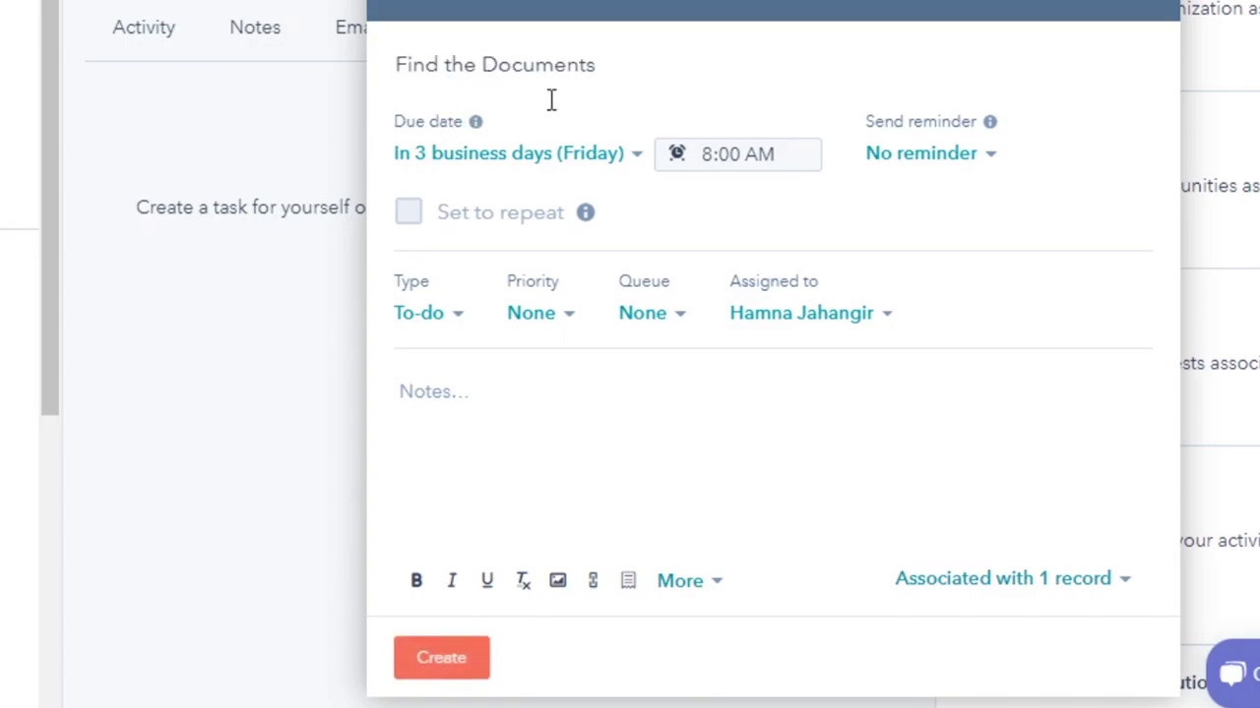
pyautogui.click(482, 163)
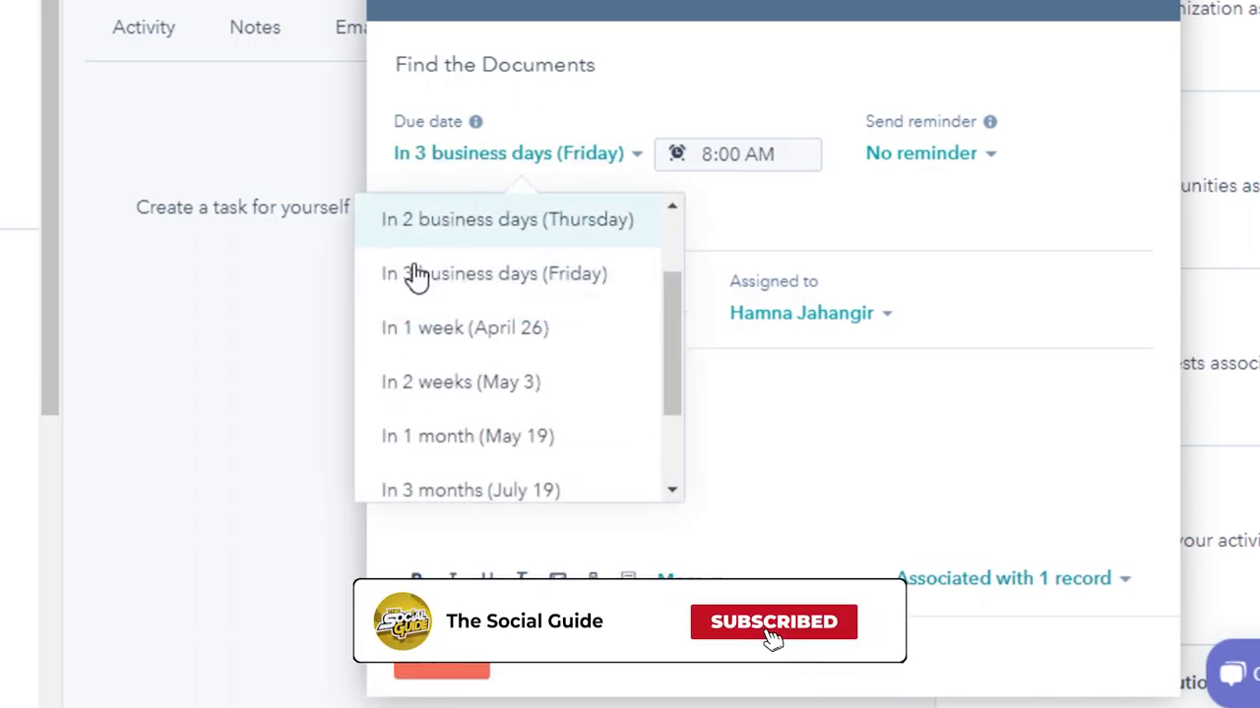
pyautogui.click(497, 291)
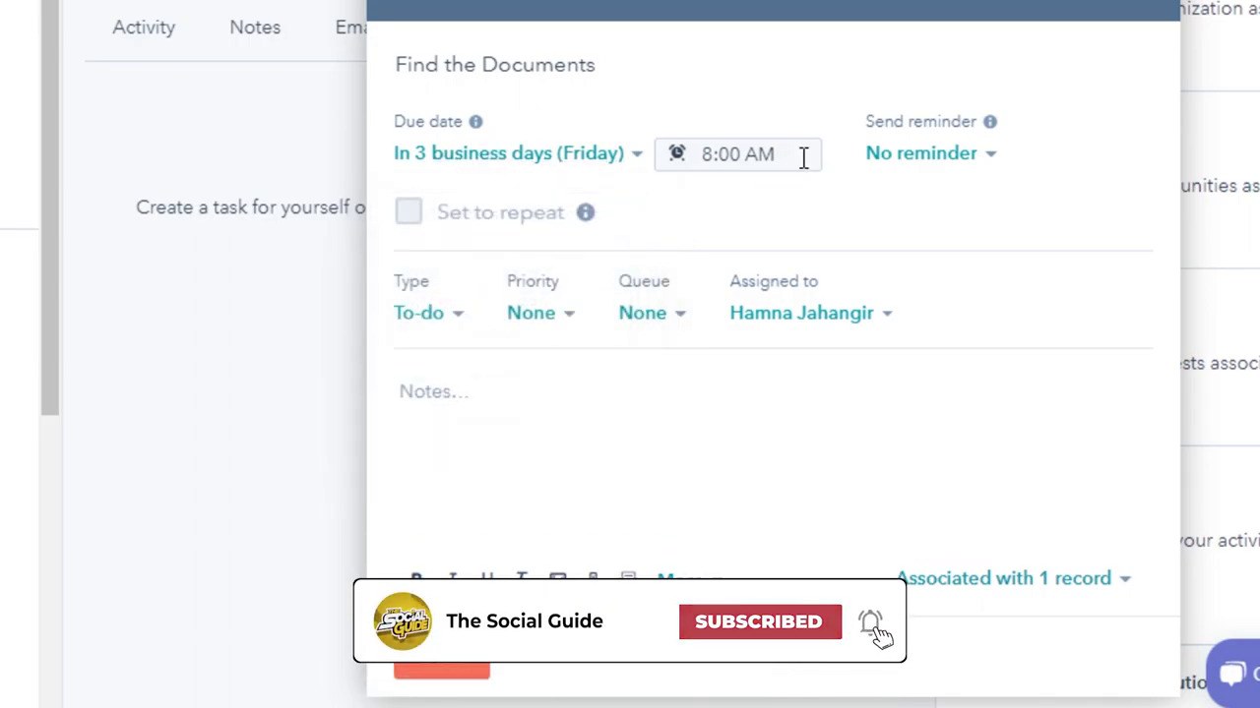
pyautogui.click(946, 156)
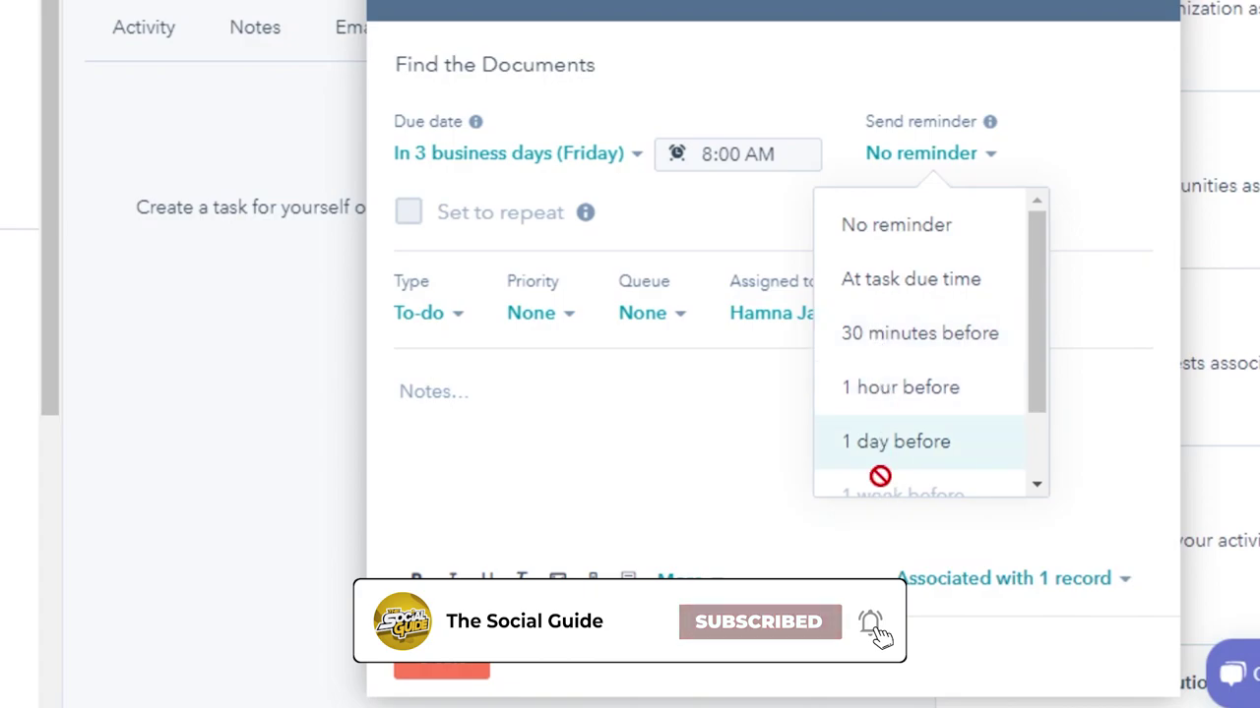
pyautogui.scroll(-1, 1041, 346)
pyautogui.click(904, 311)
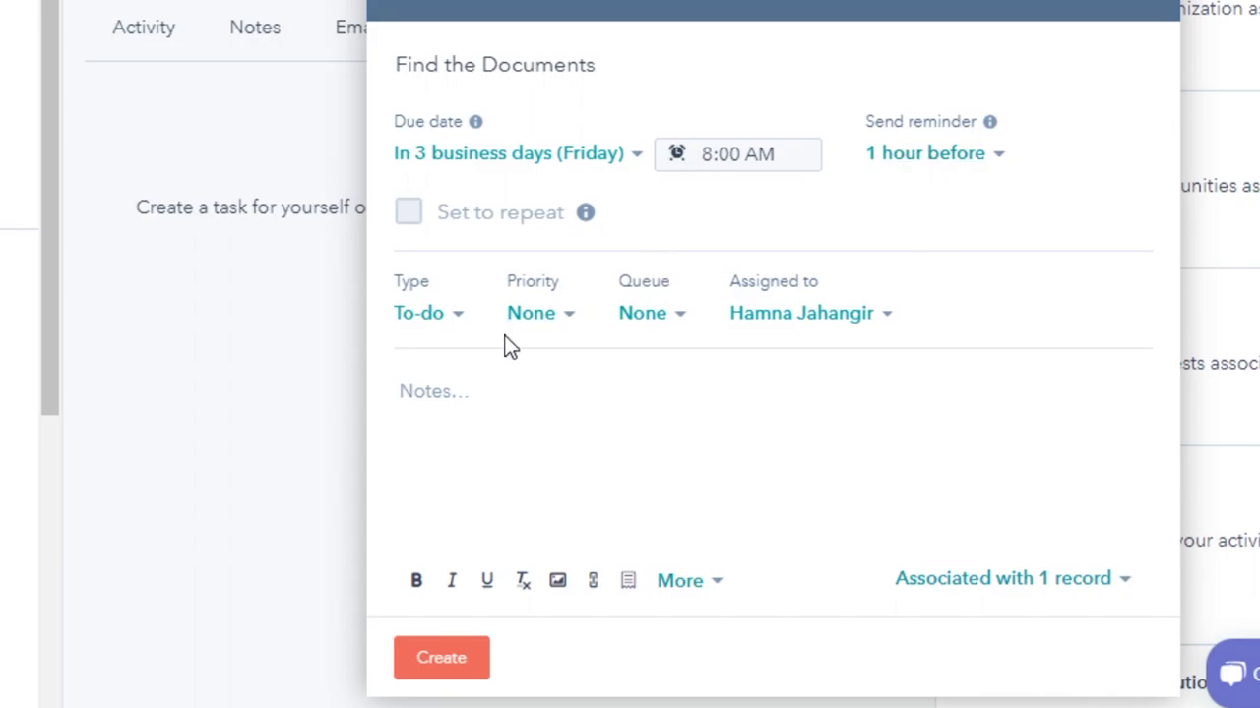
# - Set the task's priority to High, assign it to the contact owner and create it
pyautogui.click(539, 327)
pyautogui.click(530, 442)
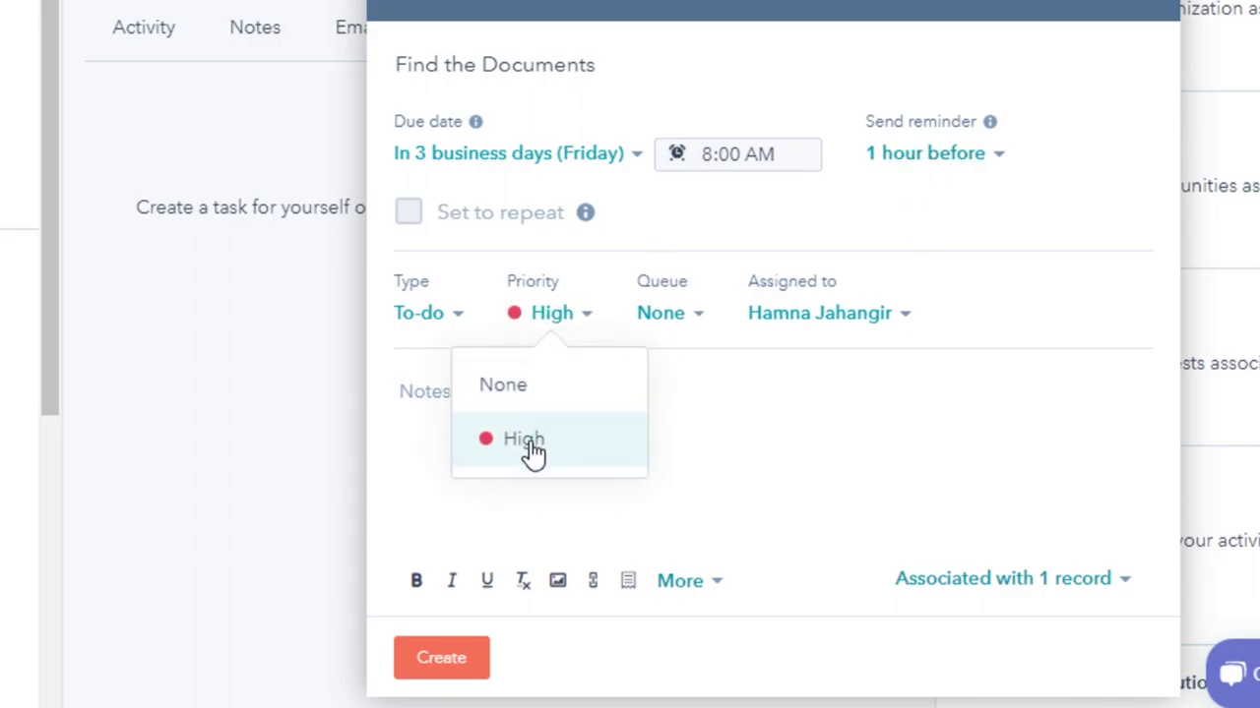
pyautogui.click(821, 315)
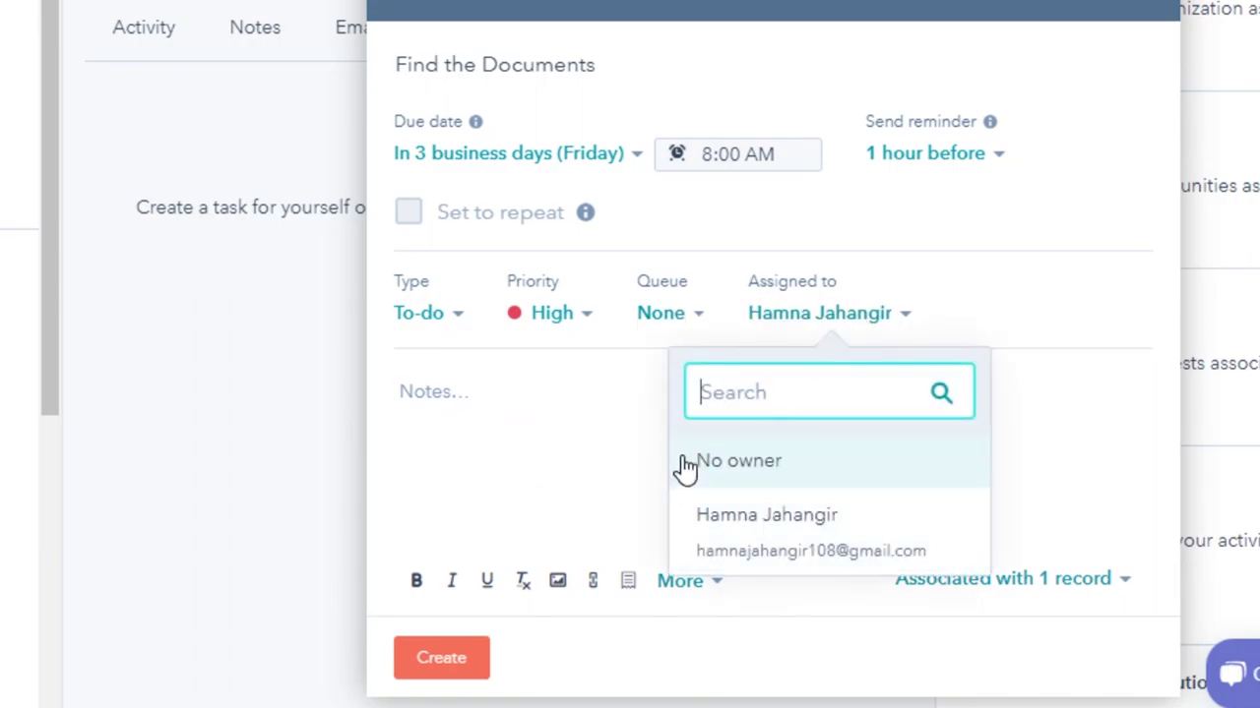
pyautogui.click(779, 521)
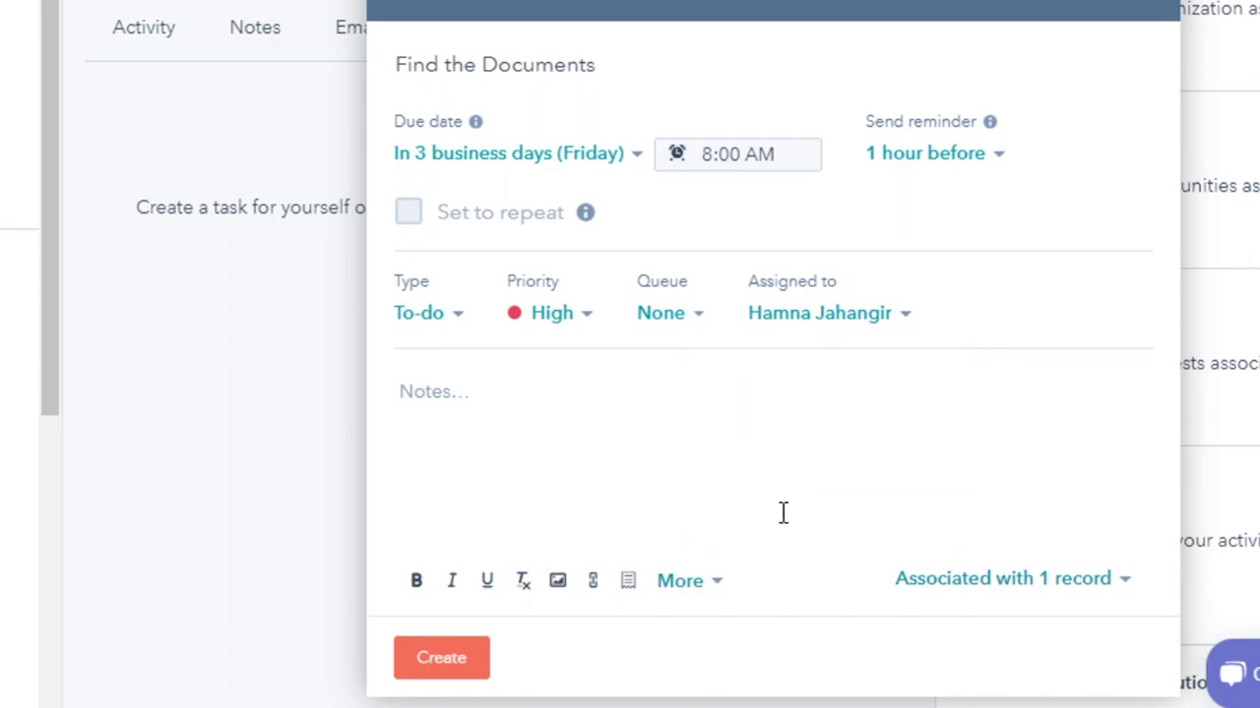
pyautogui.click(440, 659)
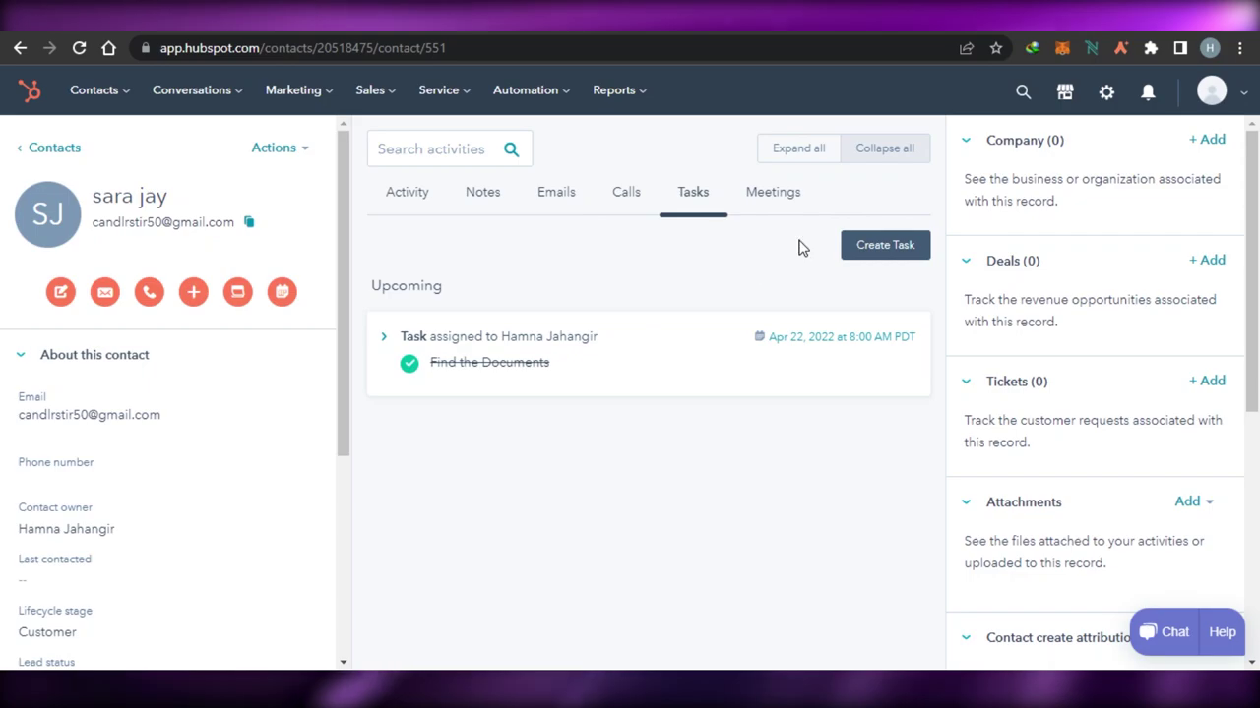
# - Review the contact's meetings and notes, opening a blank note and closing it without saving
pyautogui.click(776, 196)
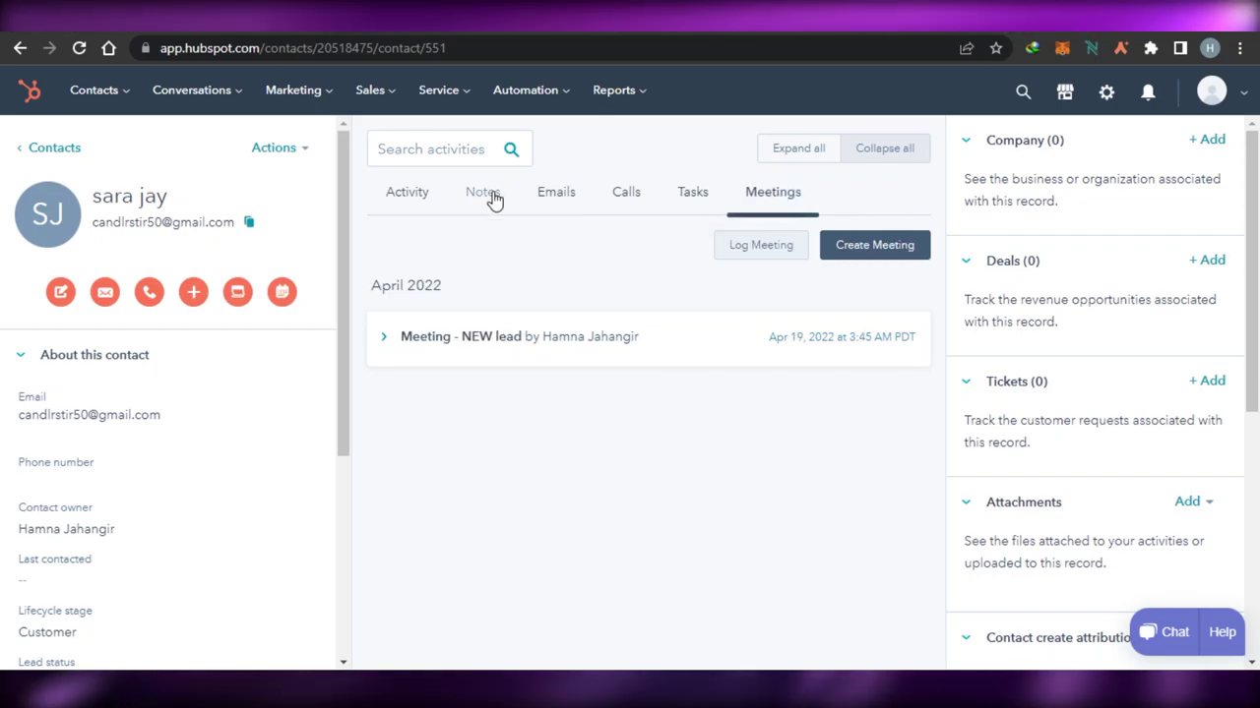
pyautogui.click(484, 198)
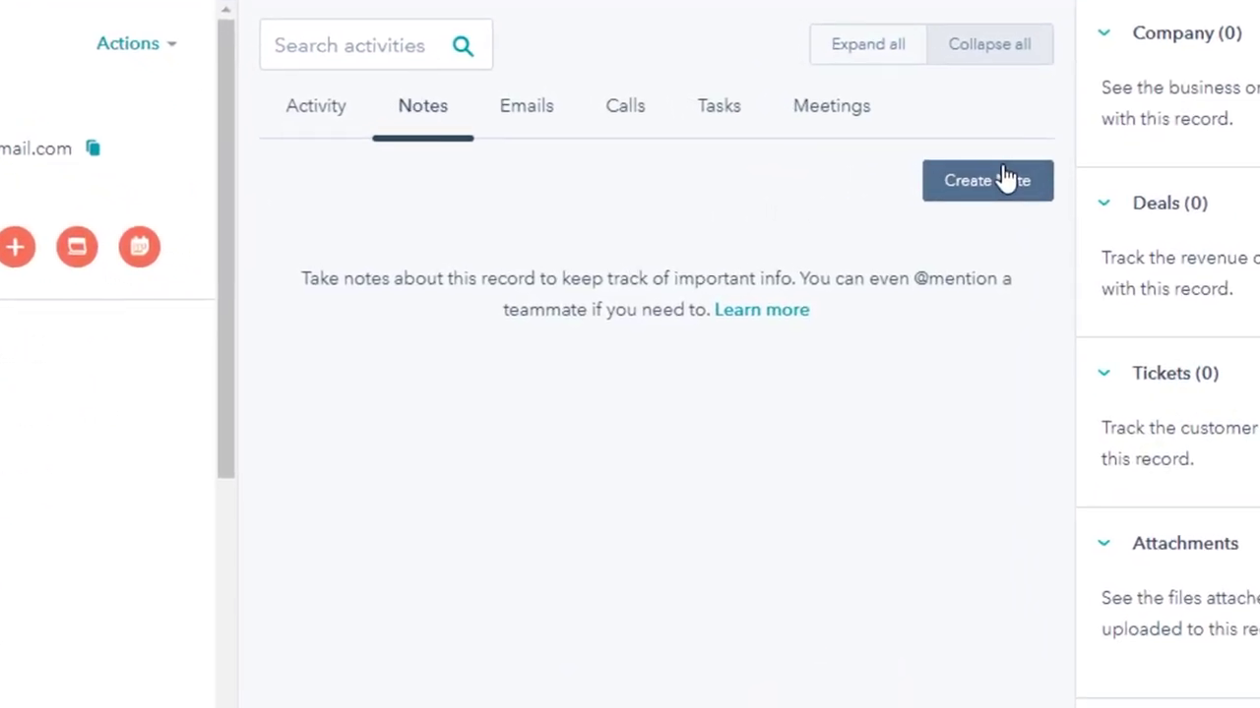
pyautogui.click(1006, 178)
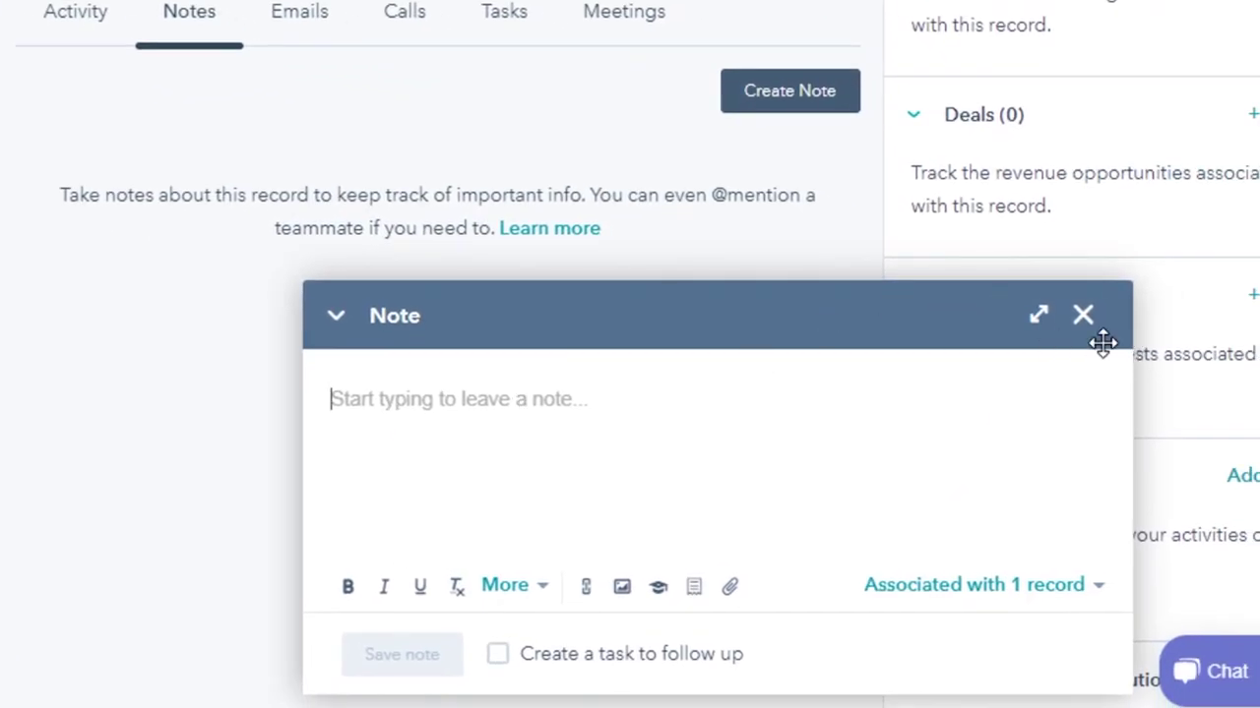
pyautogui.click(1081, 316)
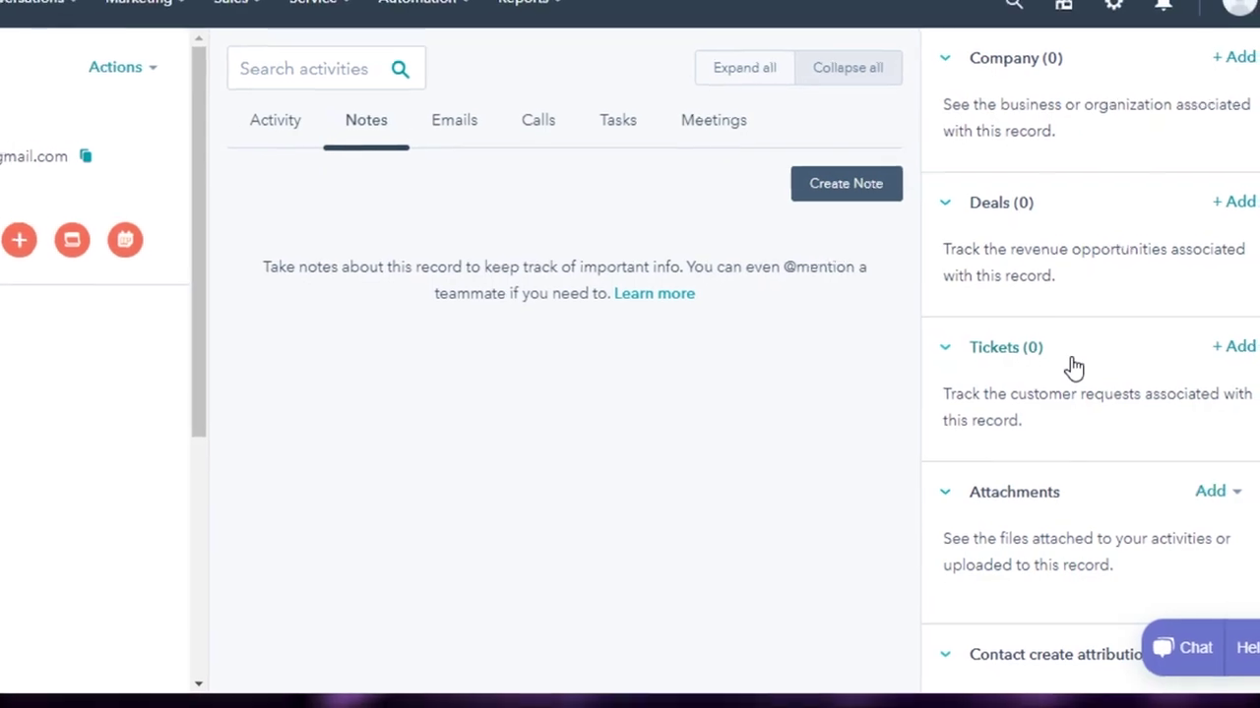
pyautogui.moveTo(321, 327); pyautogui.dragTo(309, 259)
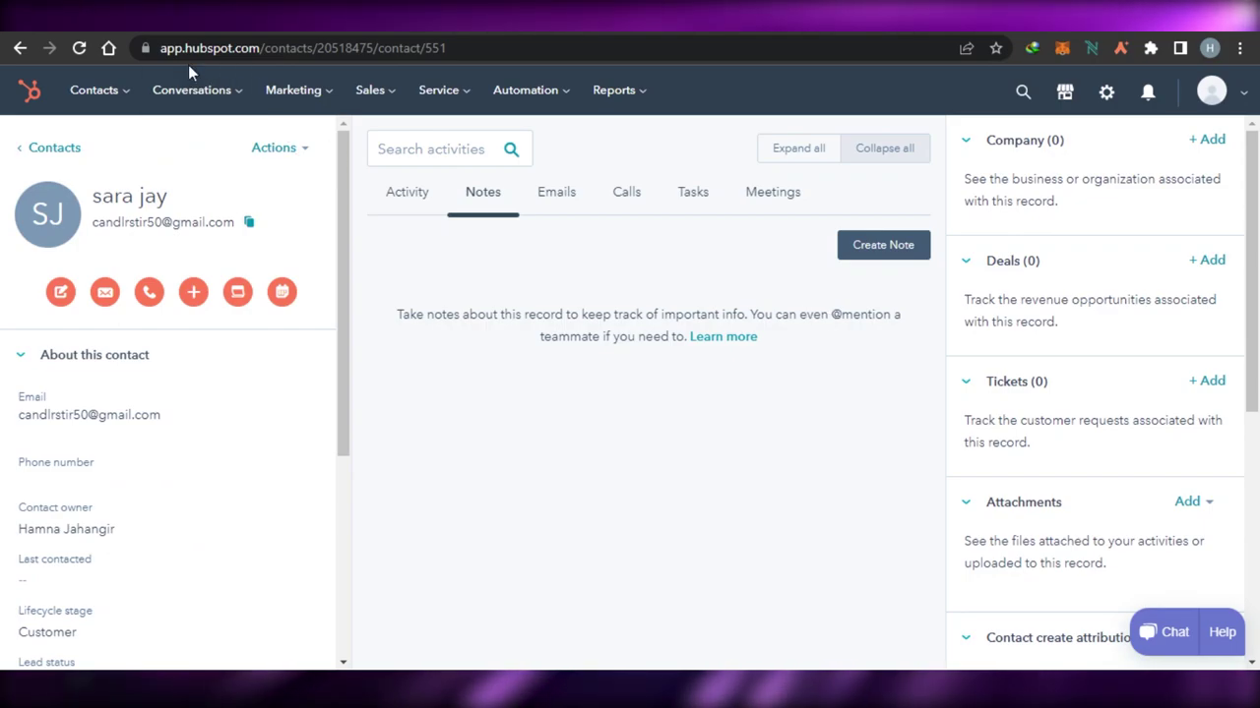
# - Start a new company record with domain name "Thesocialguide.com" and company name "Thesocialguide socia; guide"
pyautogui.click(94, 89)
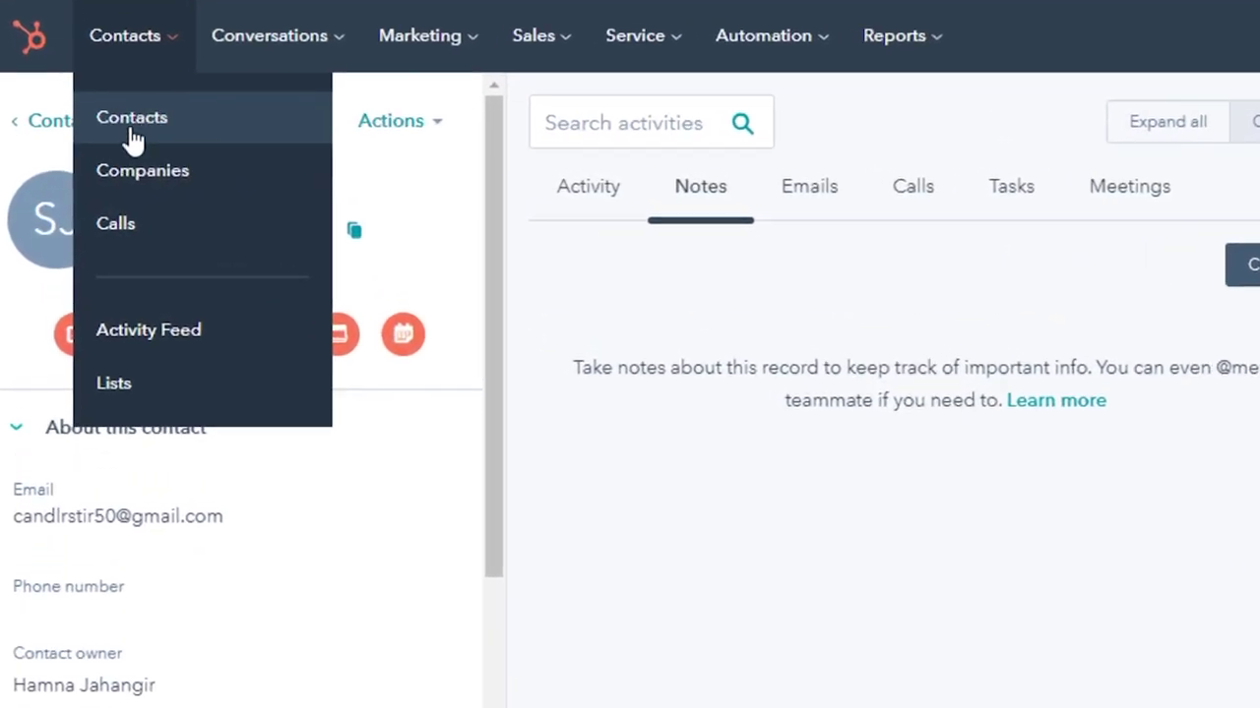
pyautogui.click(137, 173)
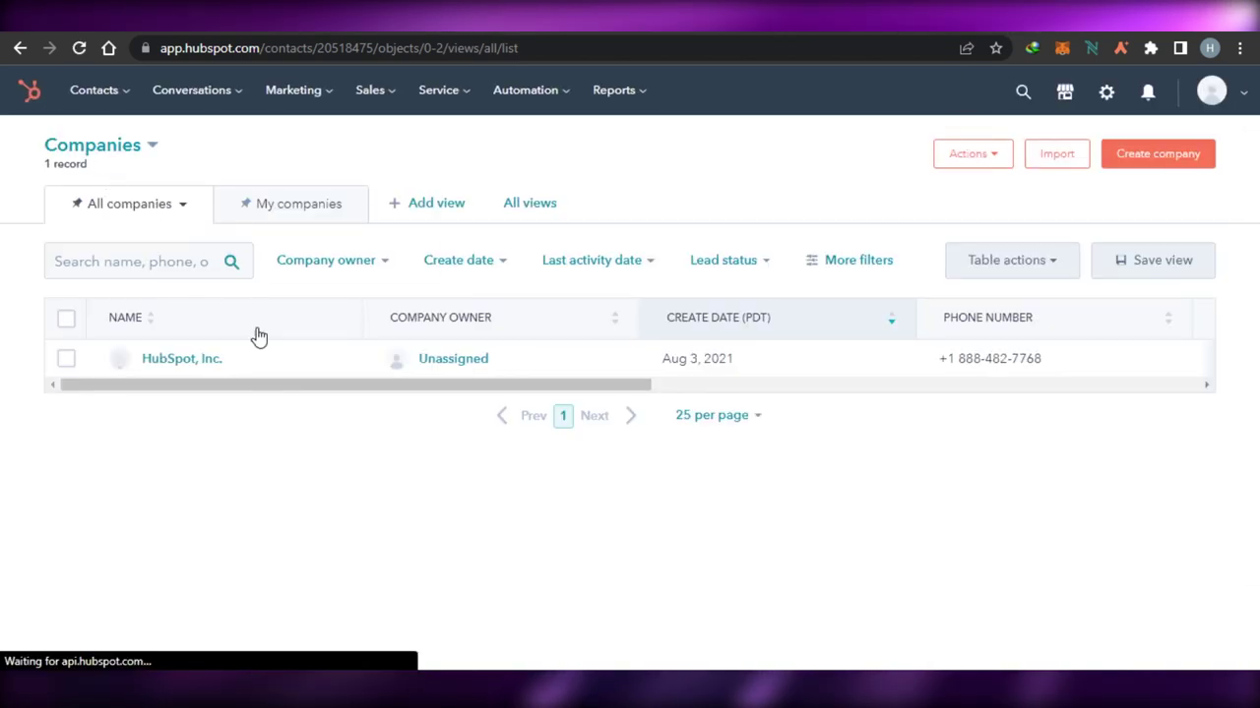
pyautogui.click(1158, 154)
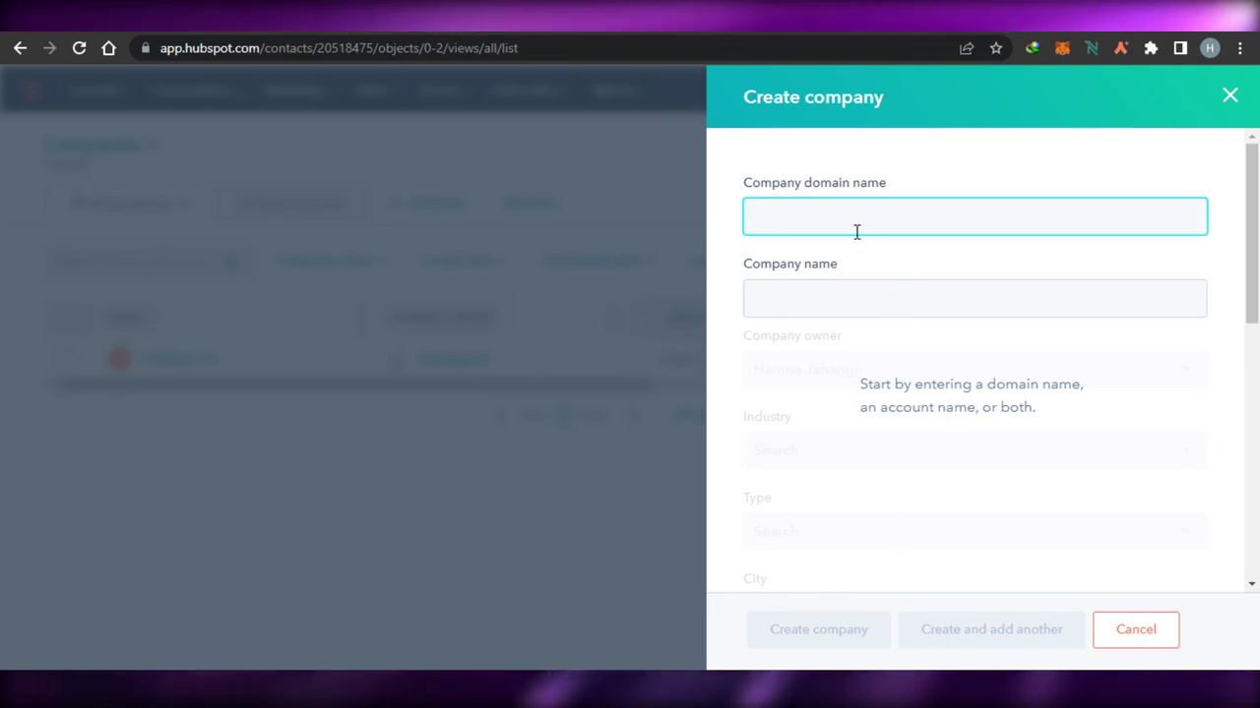
pyautogui.write('Thesoc')
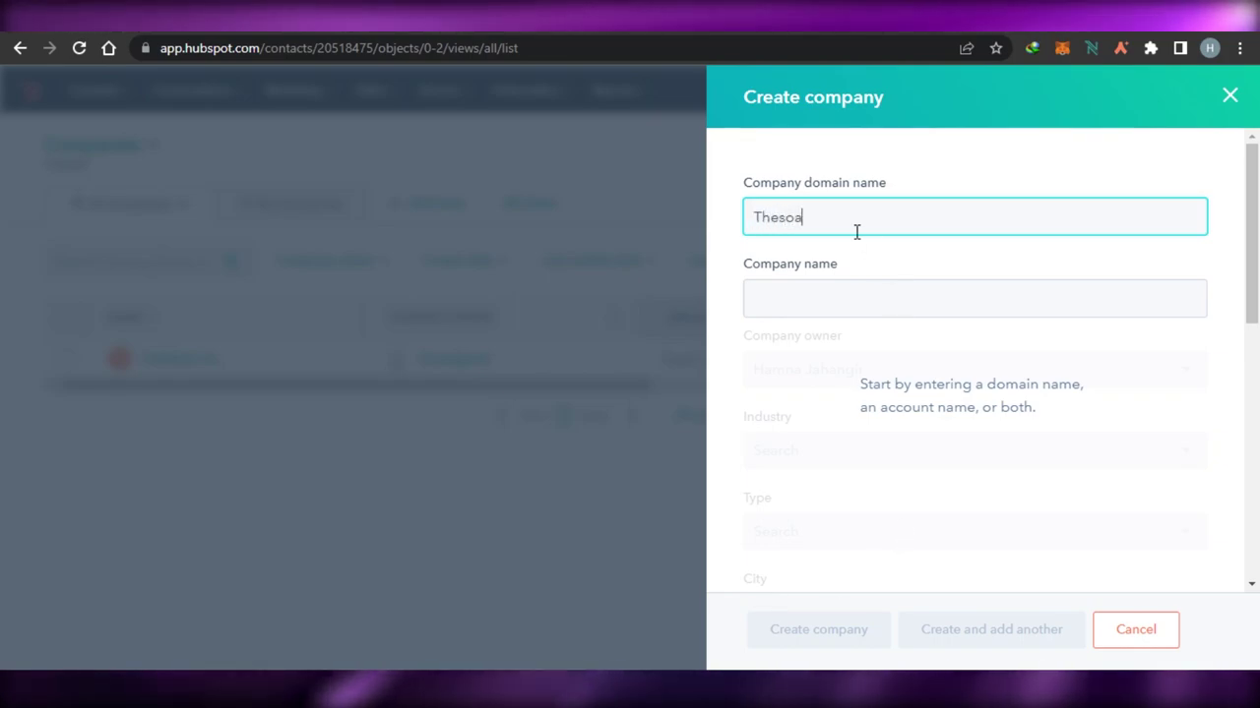
pyautogui.write('ialguide.co')
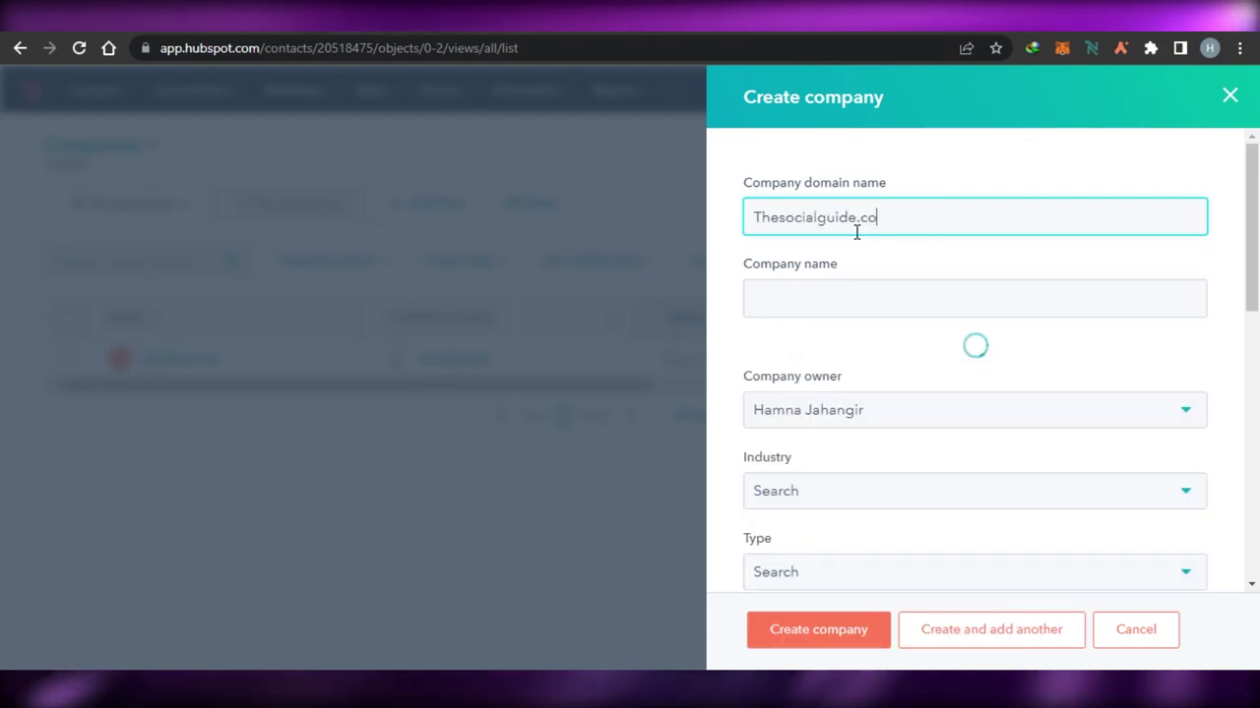
pyautogui.write('m')
pyautogui.click(825, 308)
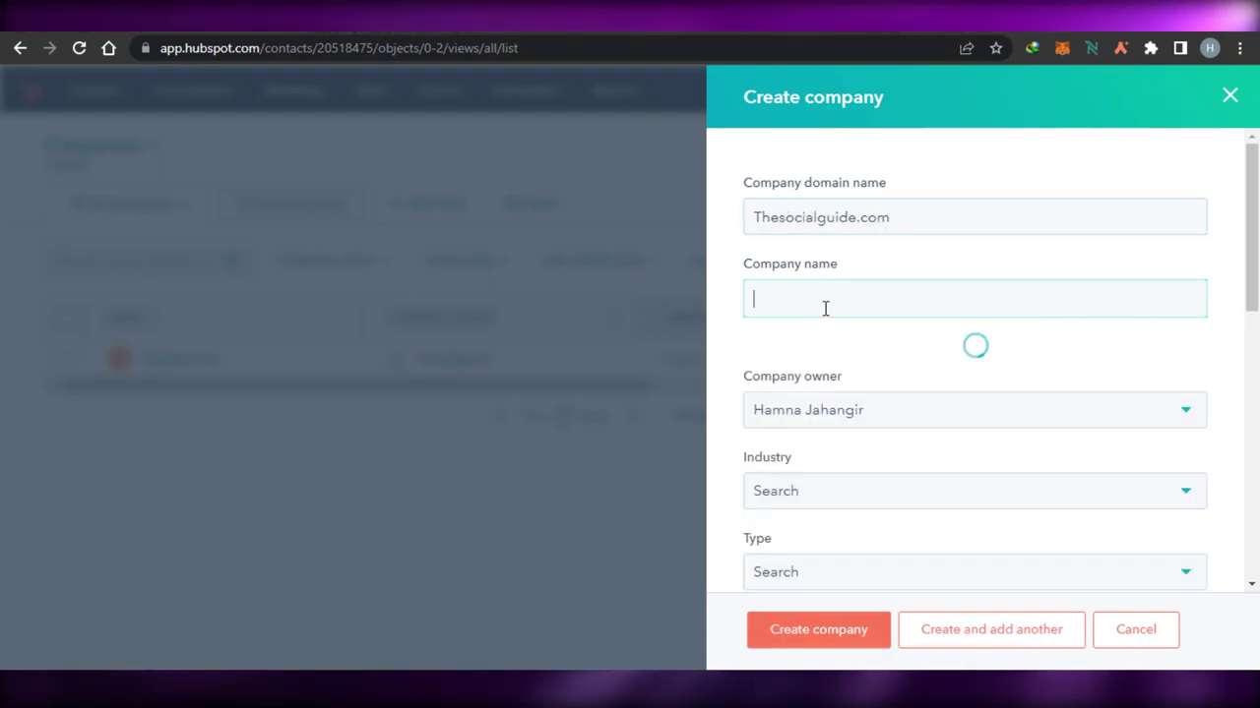
pyautogui.write('t')
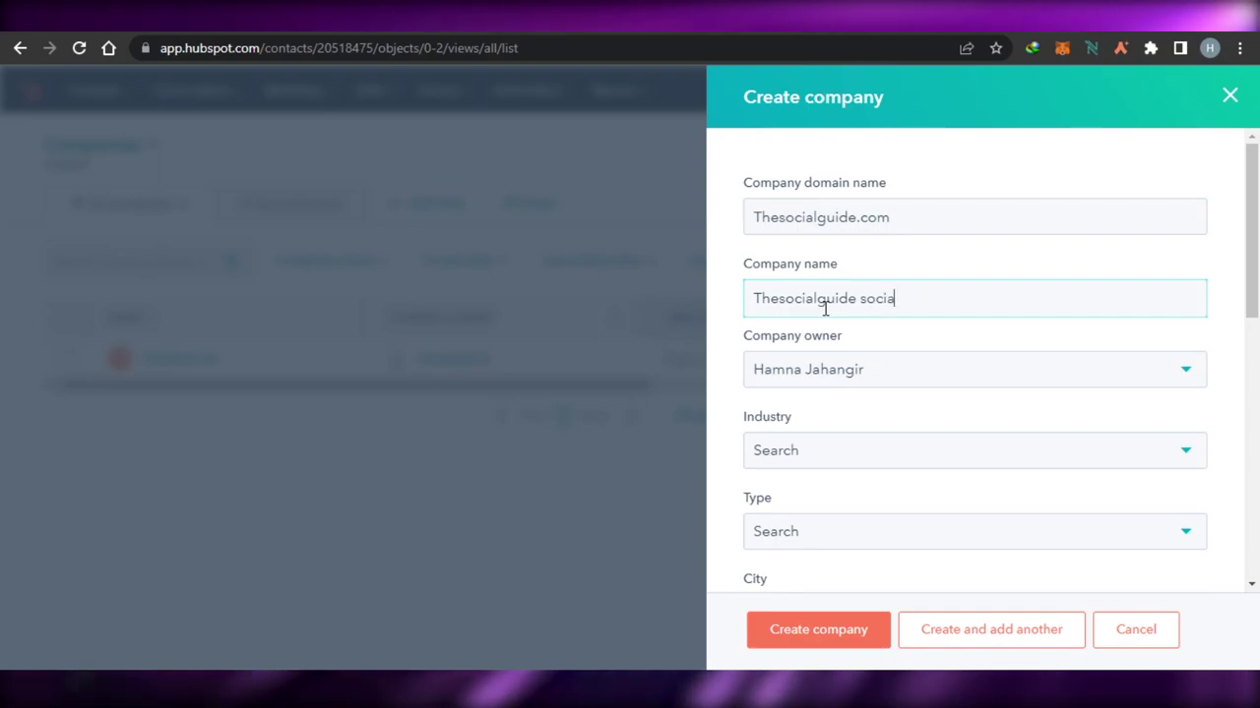
pyautogui.write('; guide')
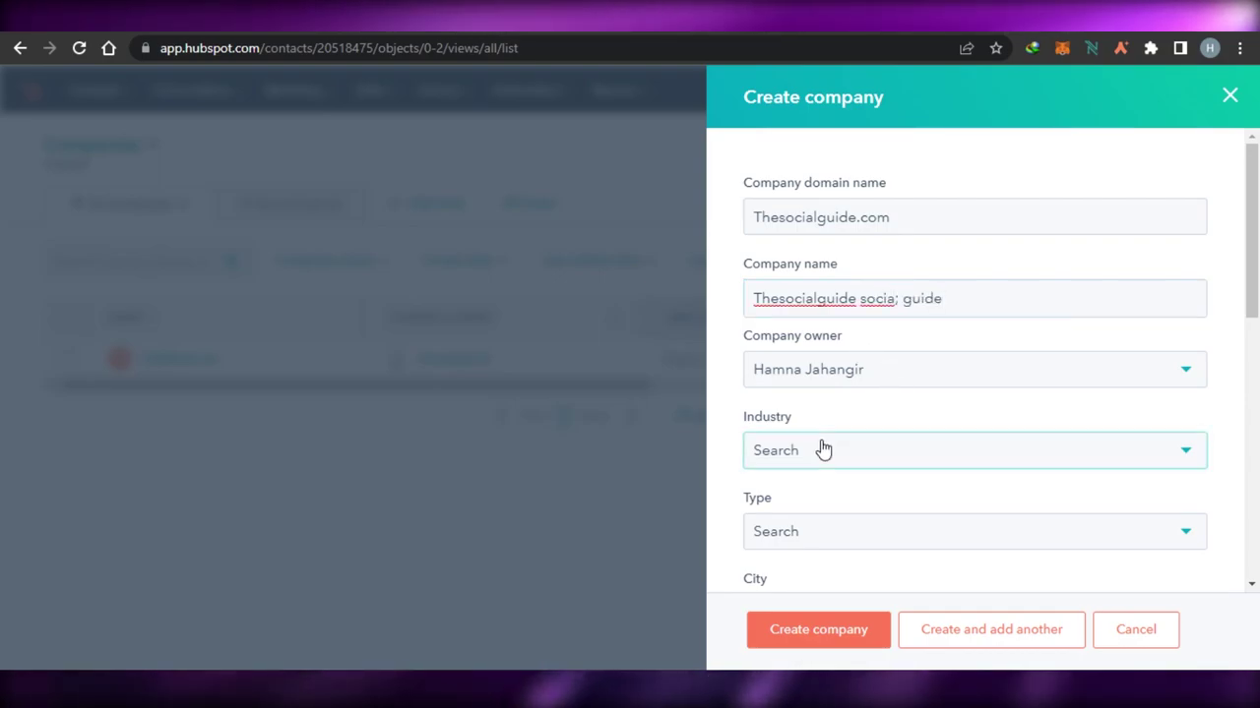
# - Set the company's industry to Computer Software, choose its type, and create the company
pyautogui.click(857, 462)
pyautogui.click(879, 356)
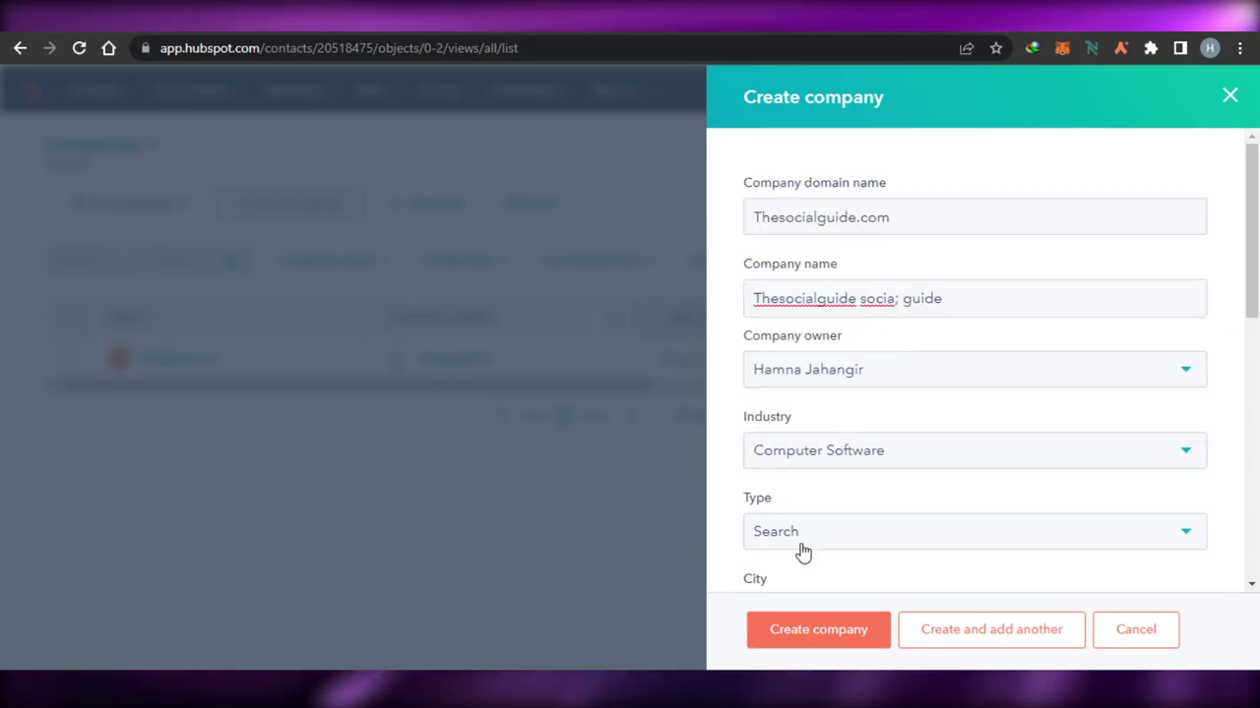
pyautogui.click(829, 529)
pyautogui.click(778, 508)
pyautogui.moveTo(1254, 290); pyautogui.dragTo(1252, 581)
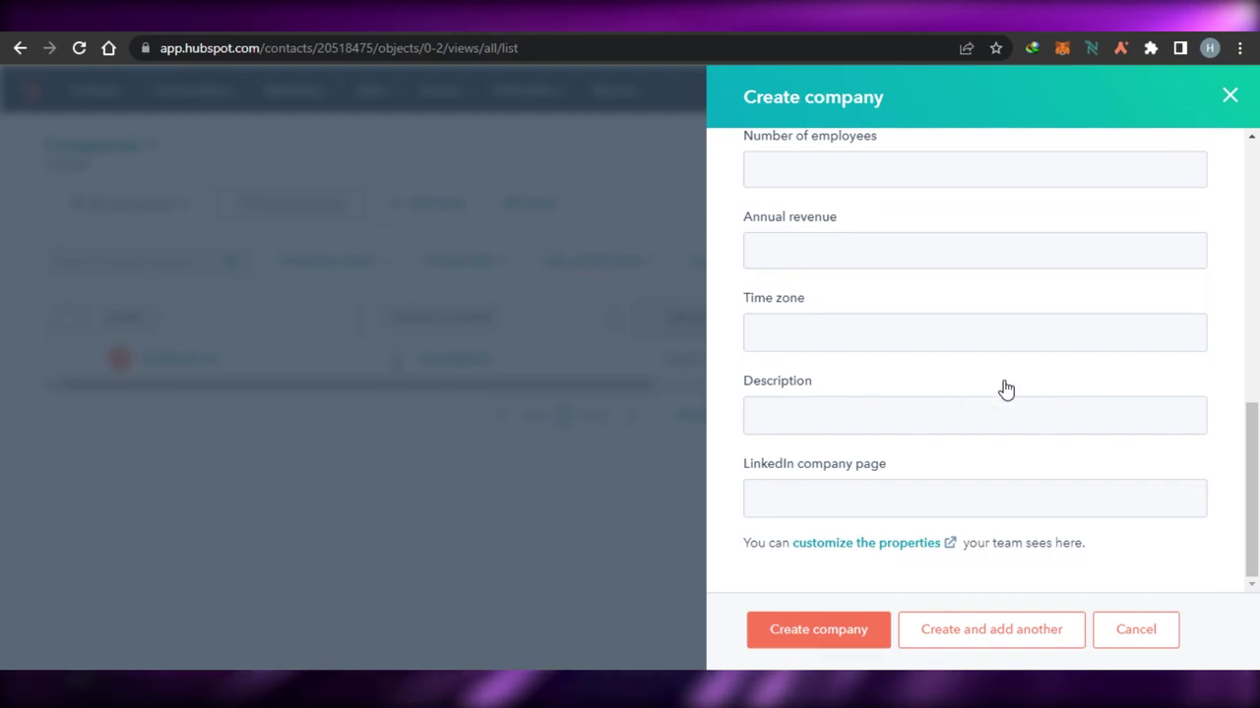
pyautogui.click(816, 632)
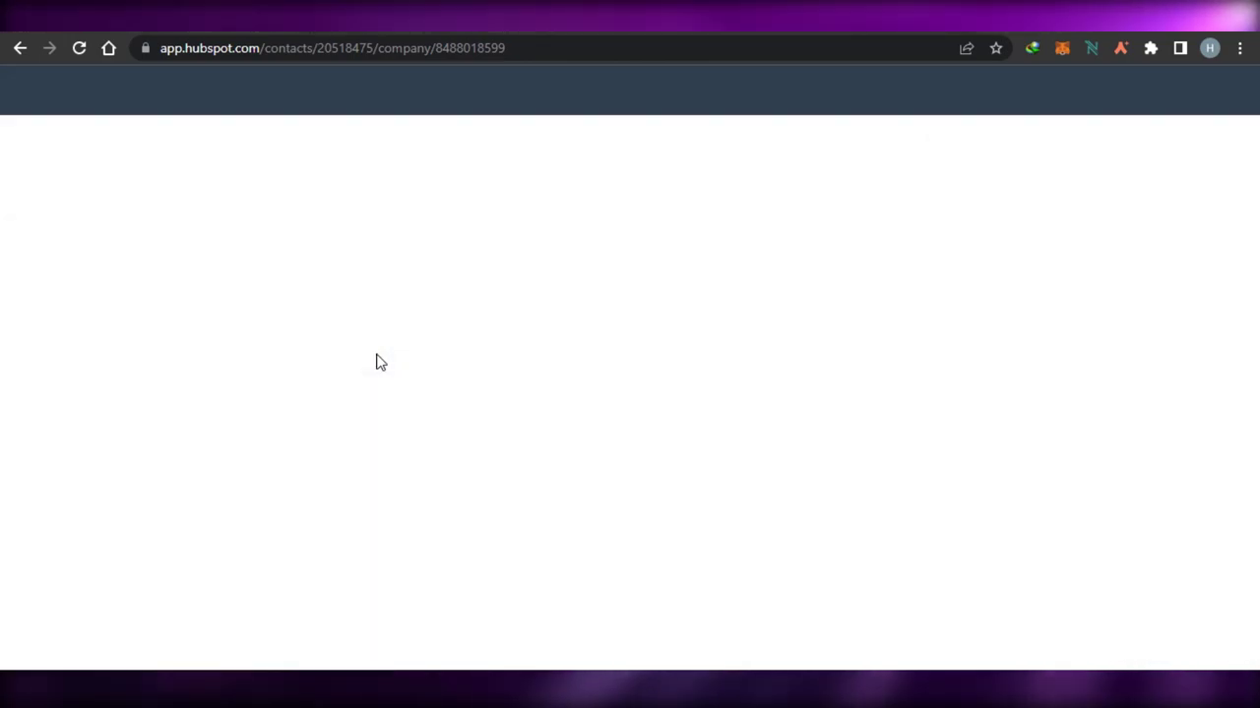
# - Open the list of all sales deals
pyautogui.click(98, 89)
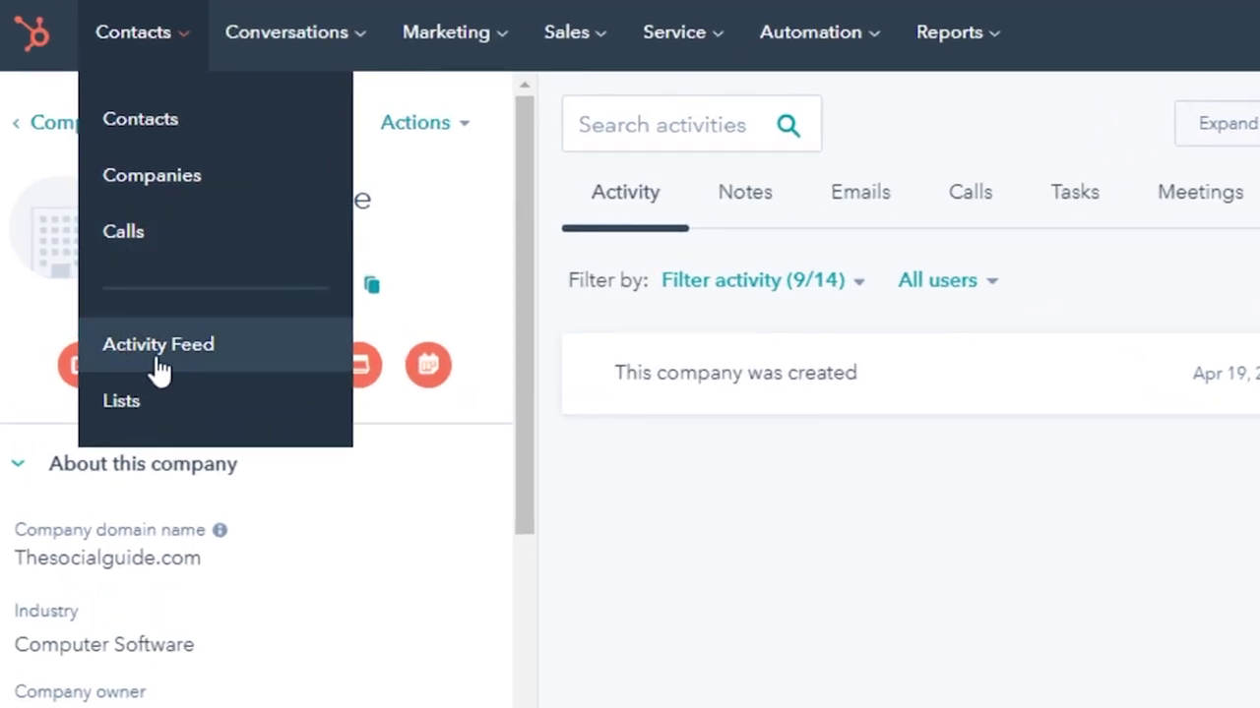
pyautogui.click(591, 42)
pyautogui.click(597, 45)
pyautogui.click(576, 46)
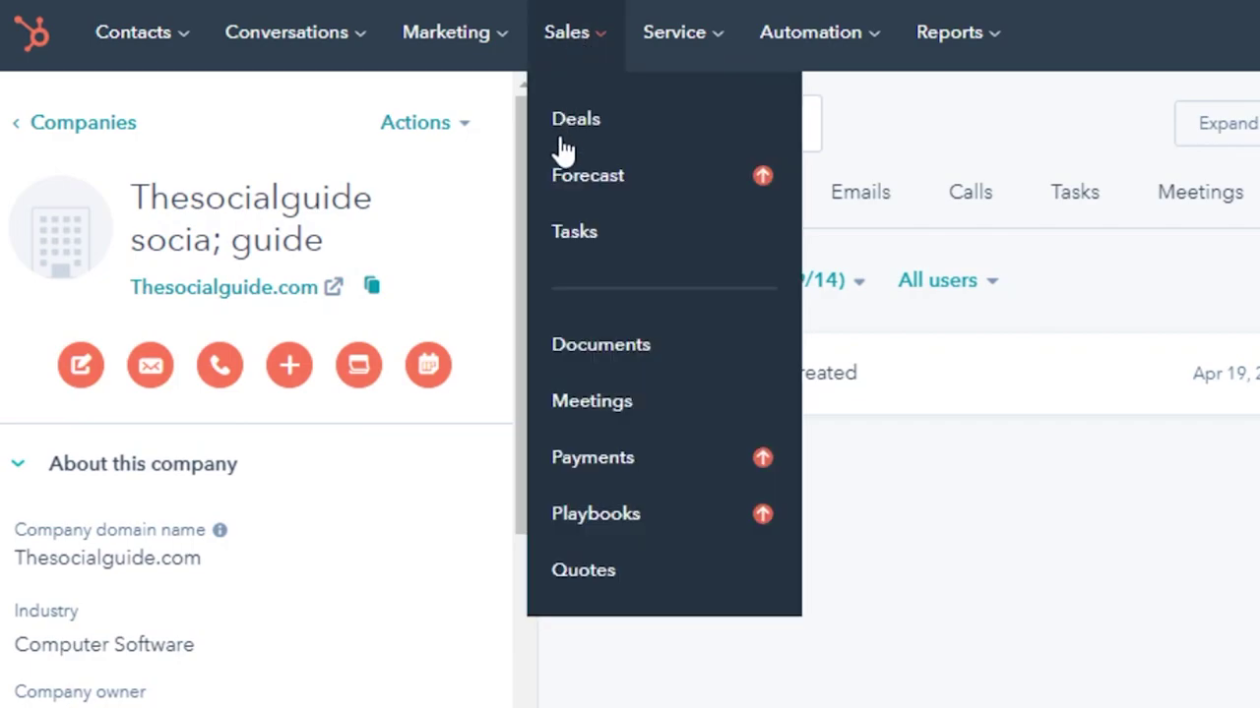
pyautogui.click(571, 132)
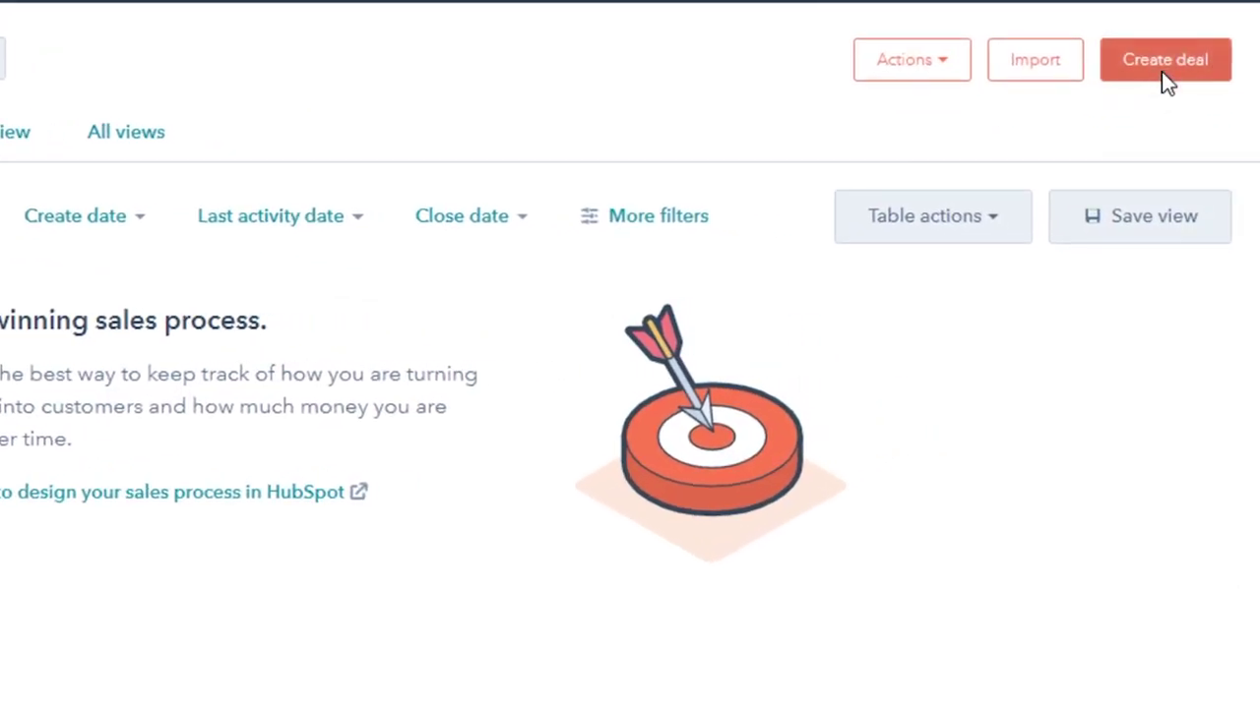
# - Examine the new deal form, including its pipeline, stage and company and contact associations, and close it without creating a deal
pyautogui.click(1164, 104)
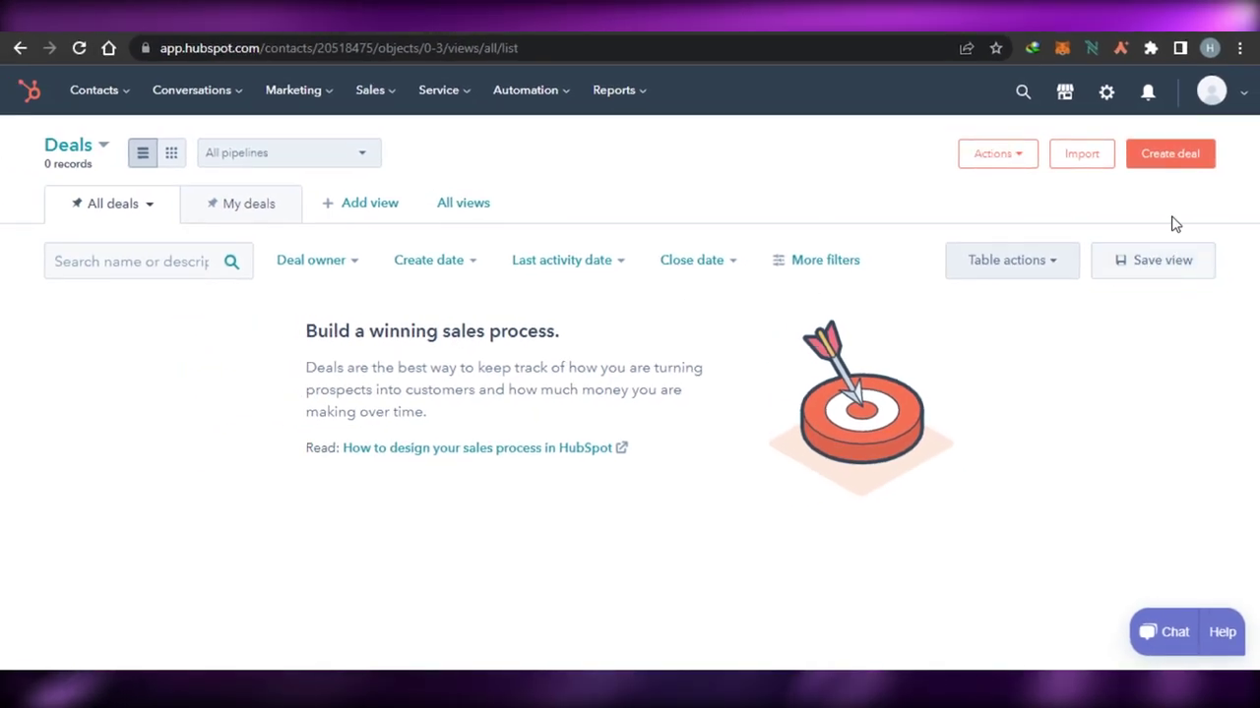
pyautogui.click(1170, 152)
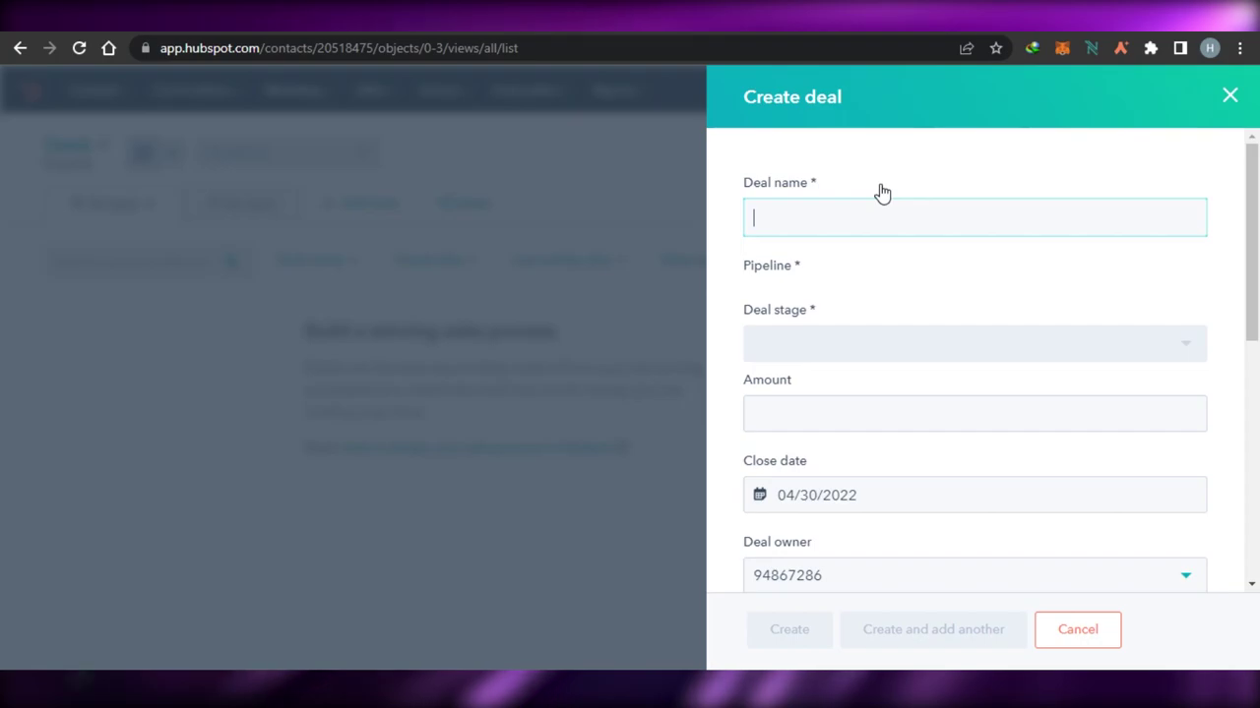
pyautogui.moveTo(1257, 220)
pyautogui.mouseDown()
pyautogui.moveTo(1256, 345)
pyautogui.moveTo(1256, 221)
pyautogui.mouseUp()
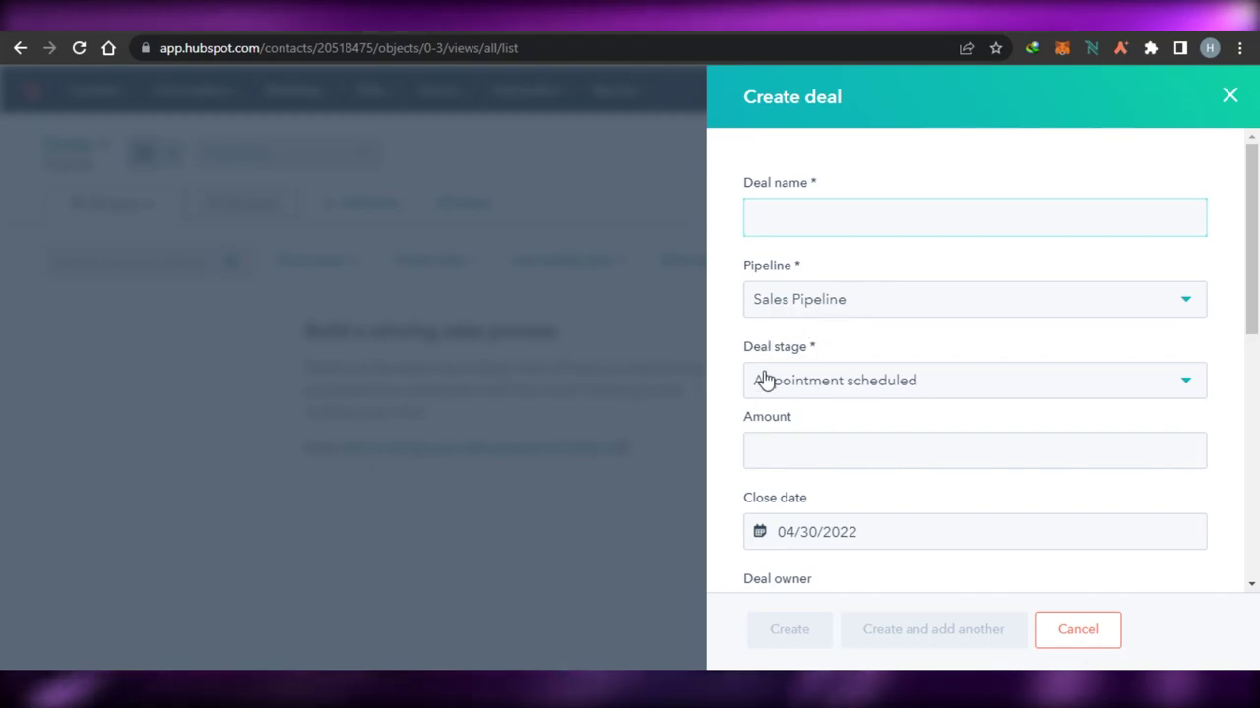
pyautogui.moveTo(1257, 242); pyautogui.dragTo(1257, 449)
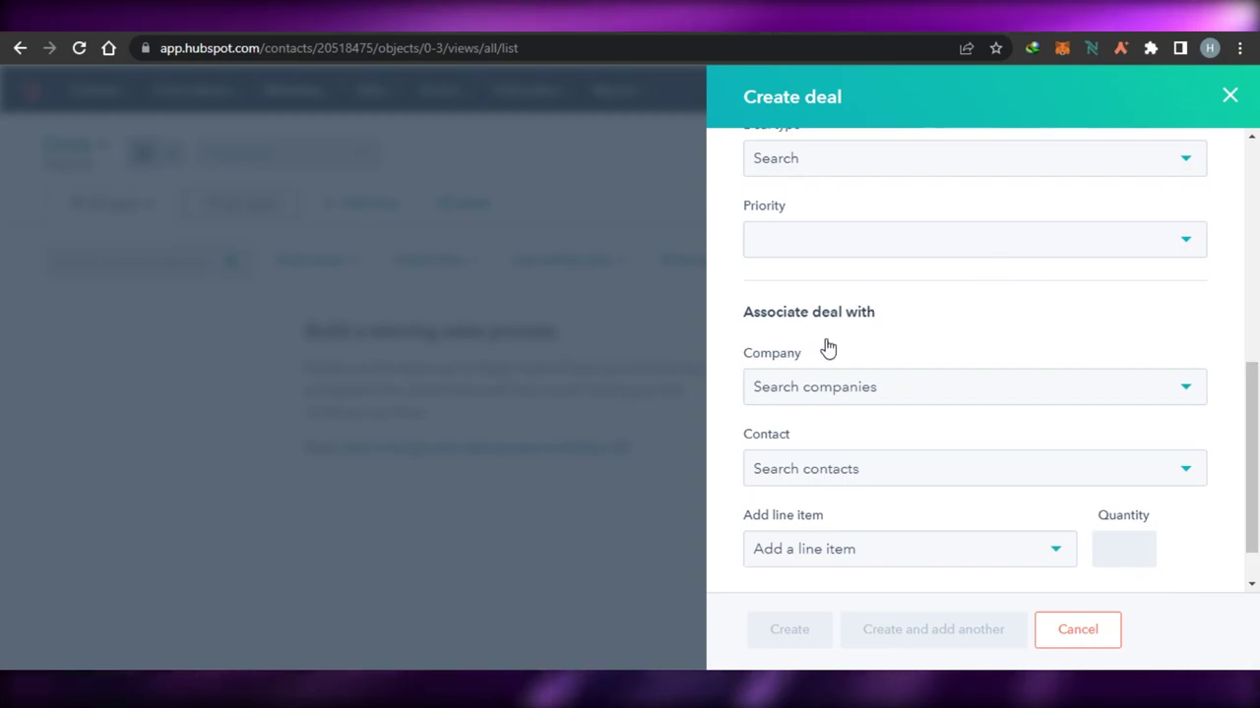
pyautogui.click(935, 399)
pyautogui.scroll(-2, 824, 469)
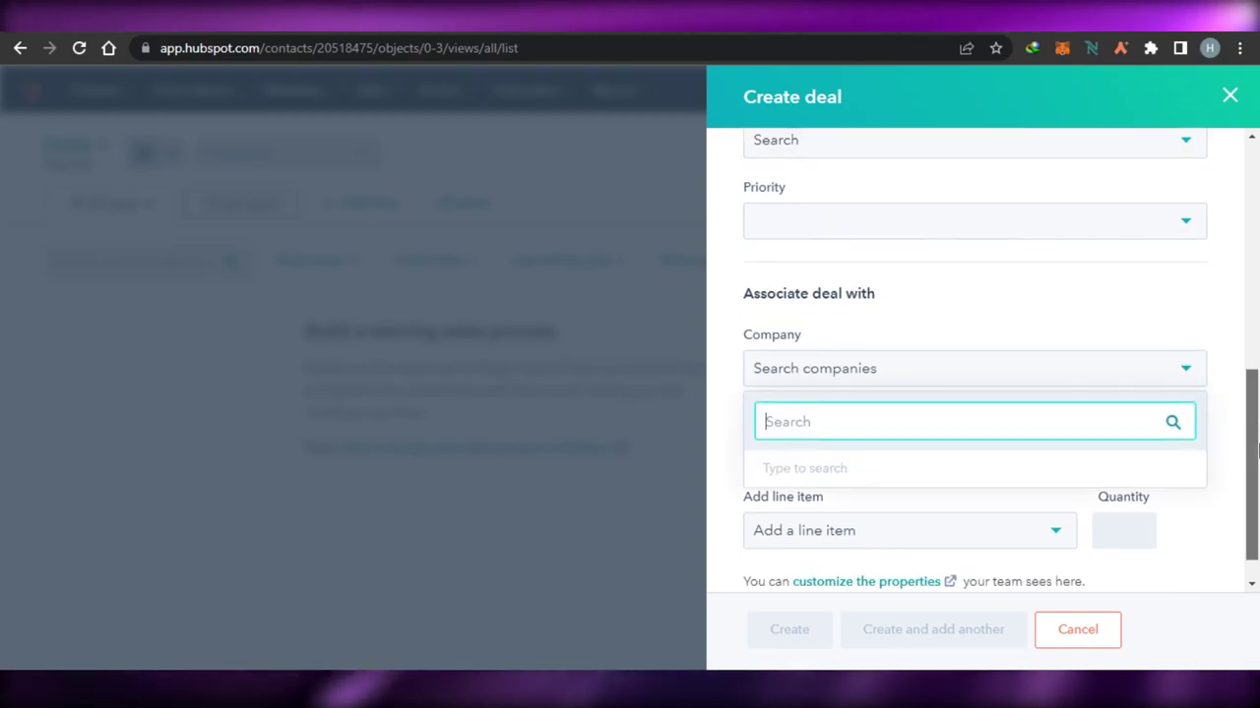
pyautogui.click(752, 462)
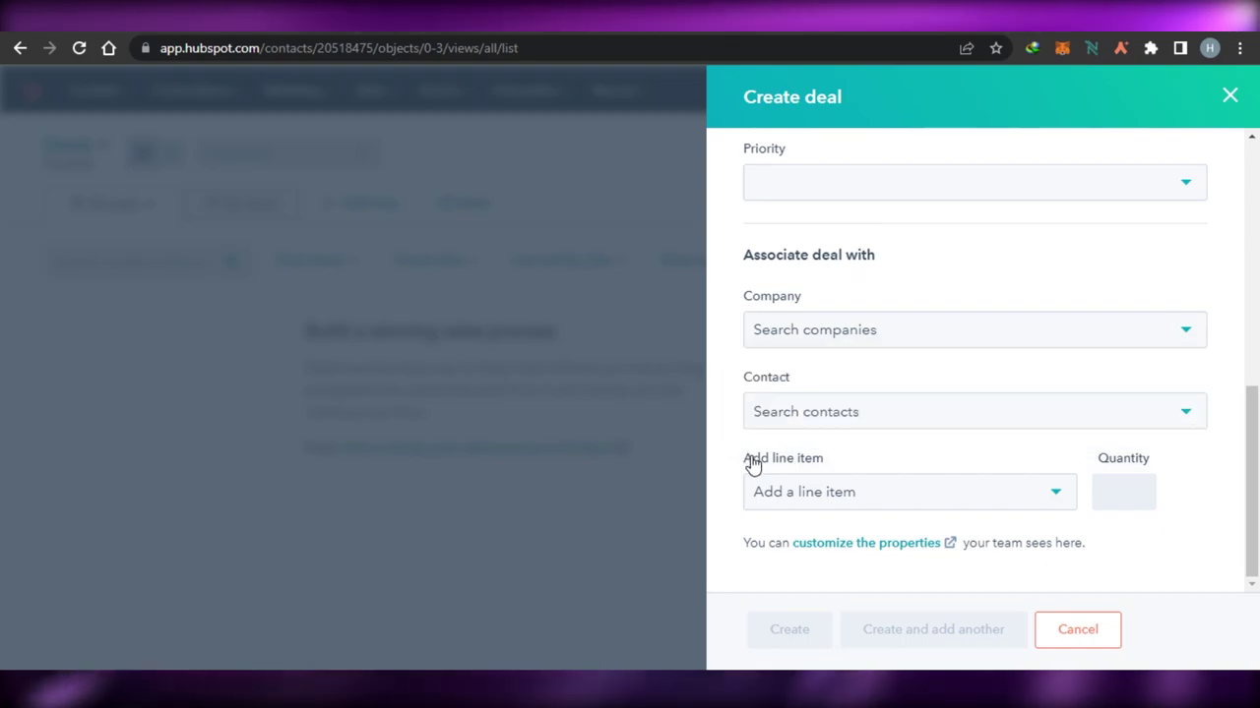
pyautogui.click(844, 417)
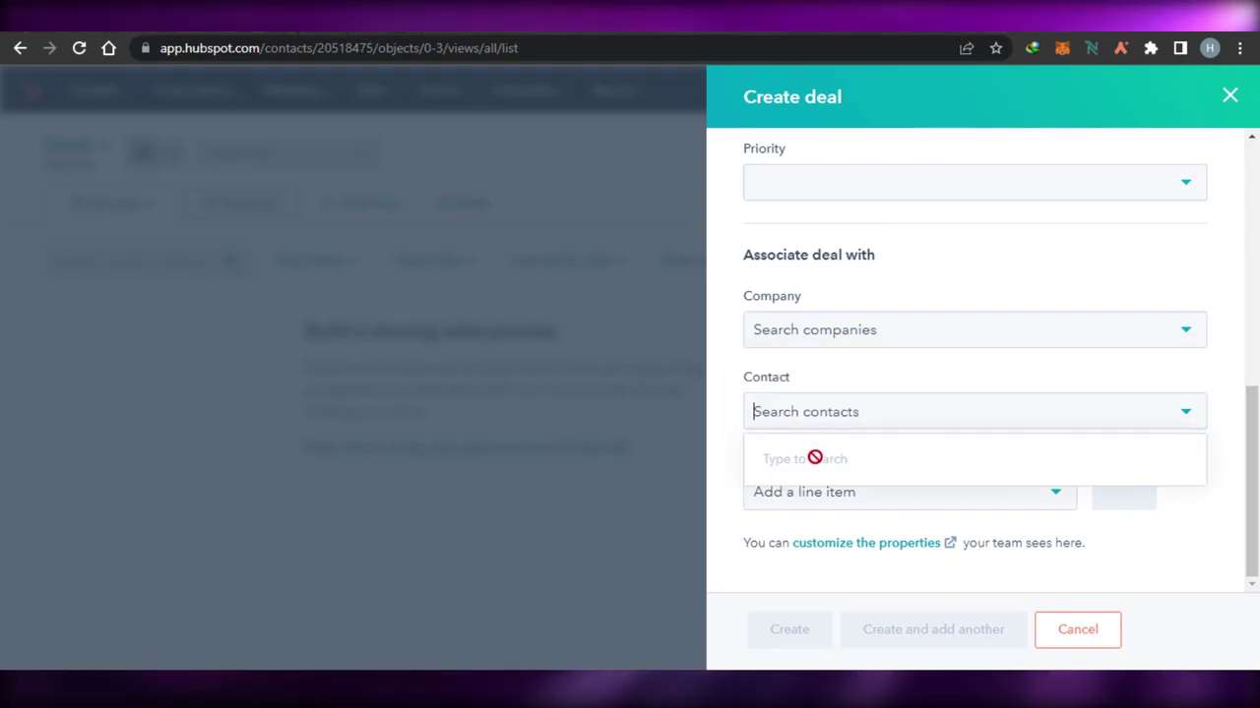
pyautogui.moveTo(1251, 472); pyautogui.dragTo(1257, 285)
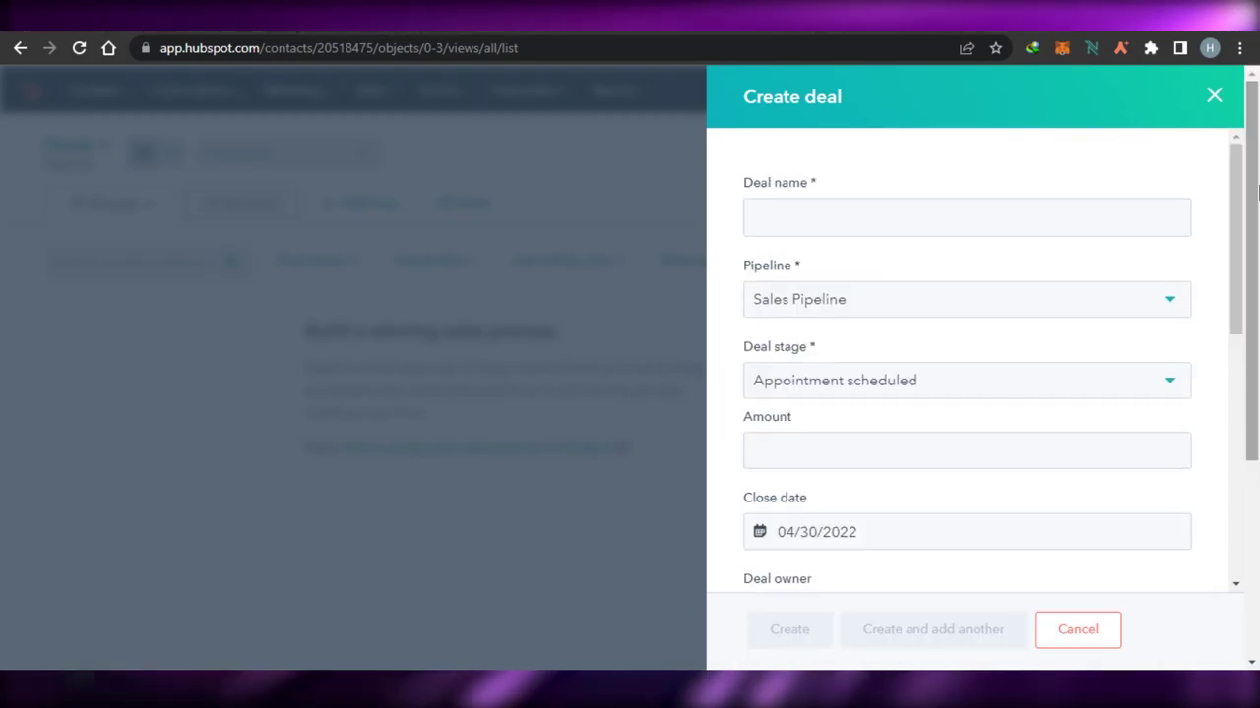
pyautogui.click(1214, 96)
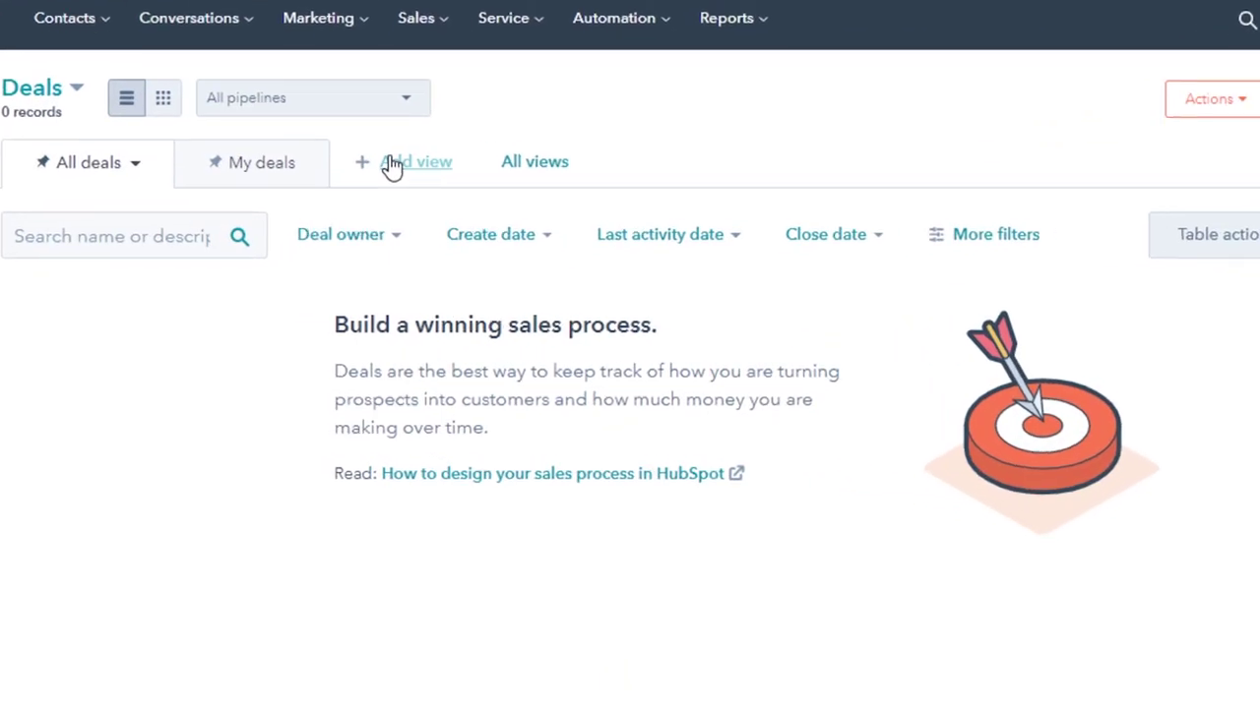
# - Review the standard views that can be added to the deals list and the available pipeline choices
pyautogui.click(392, 165)
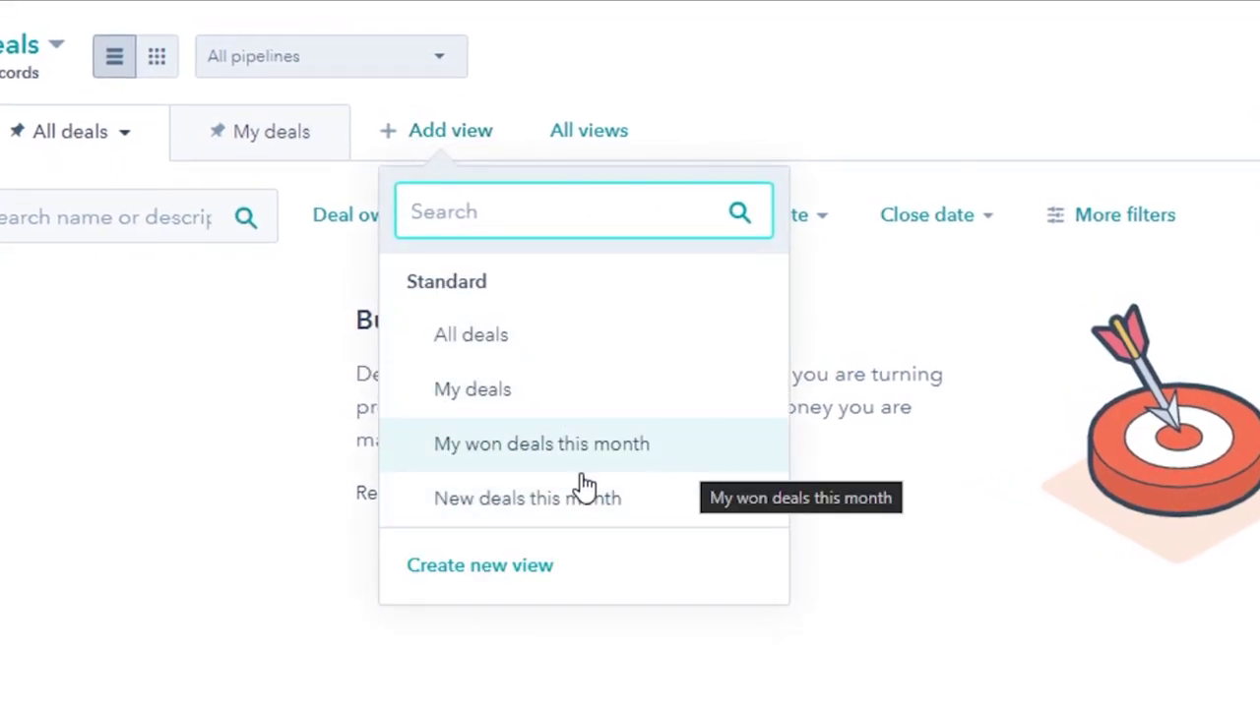
pyautogui.click(1029, 590)
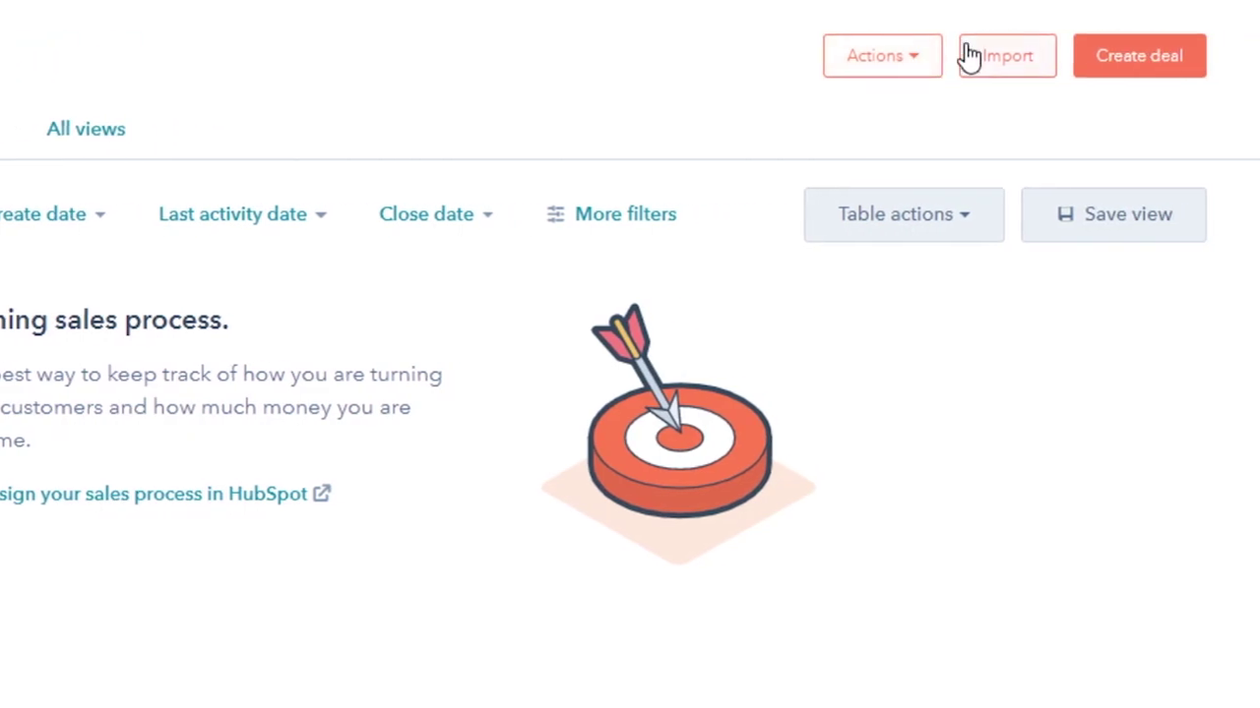
pyautogui.click(0, 58)
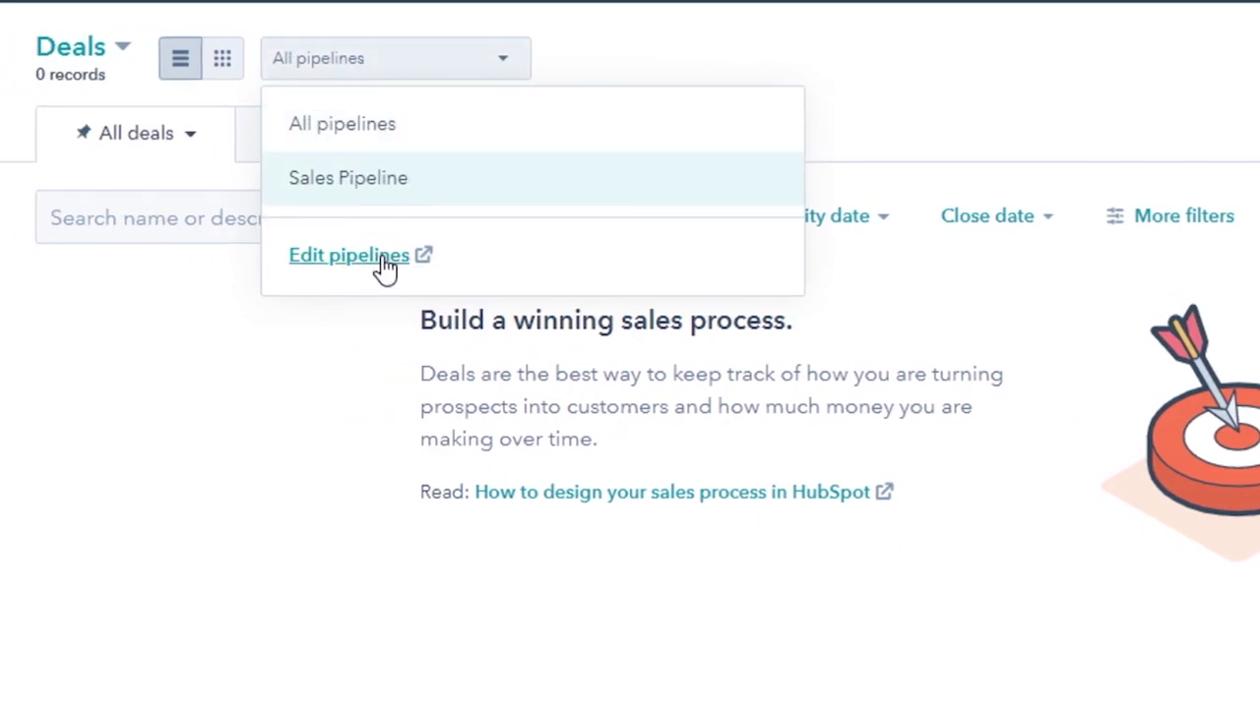
pyautogui.click(226, 425)
pyautogui.click(541, 0)
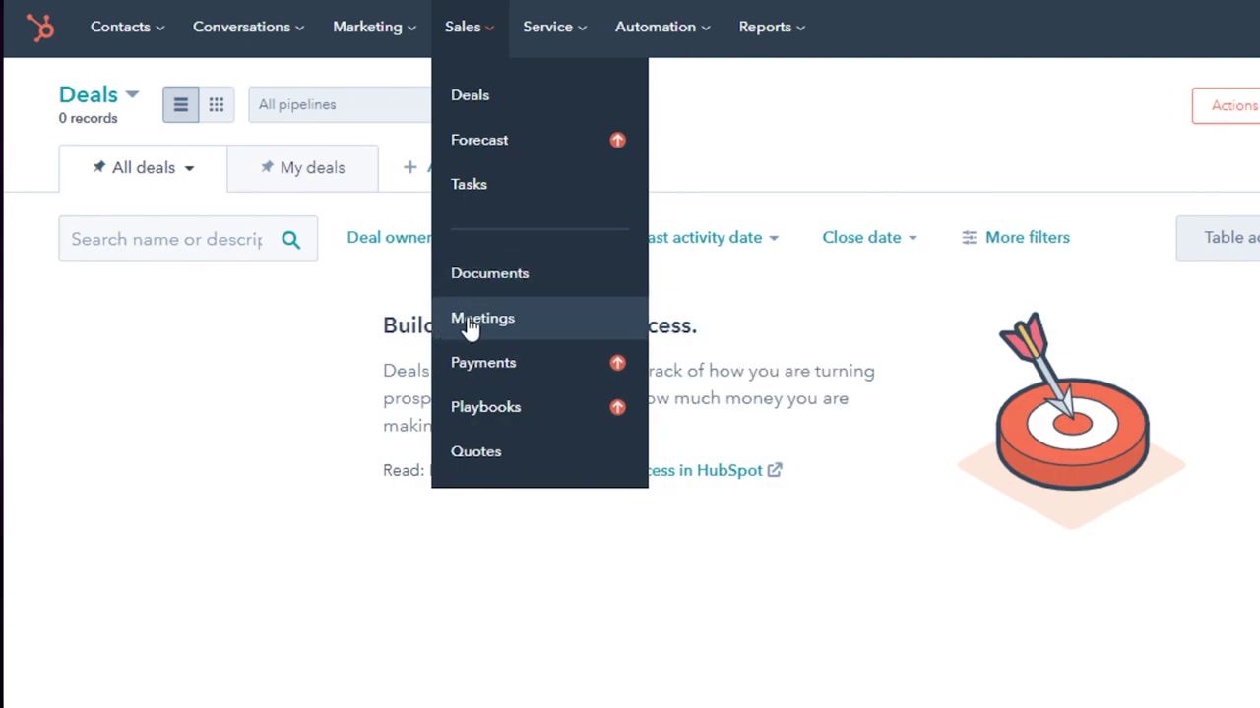
pyautogui.moveTo(580, 46)
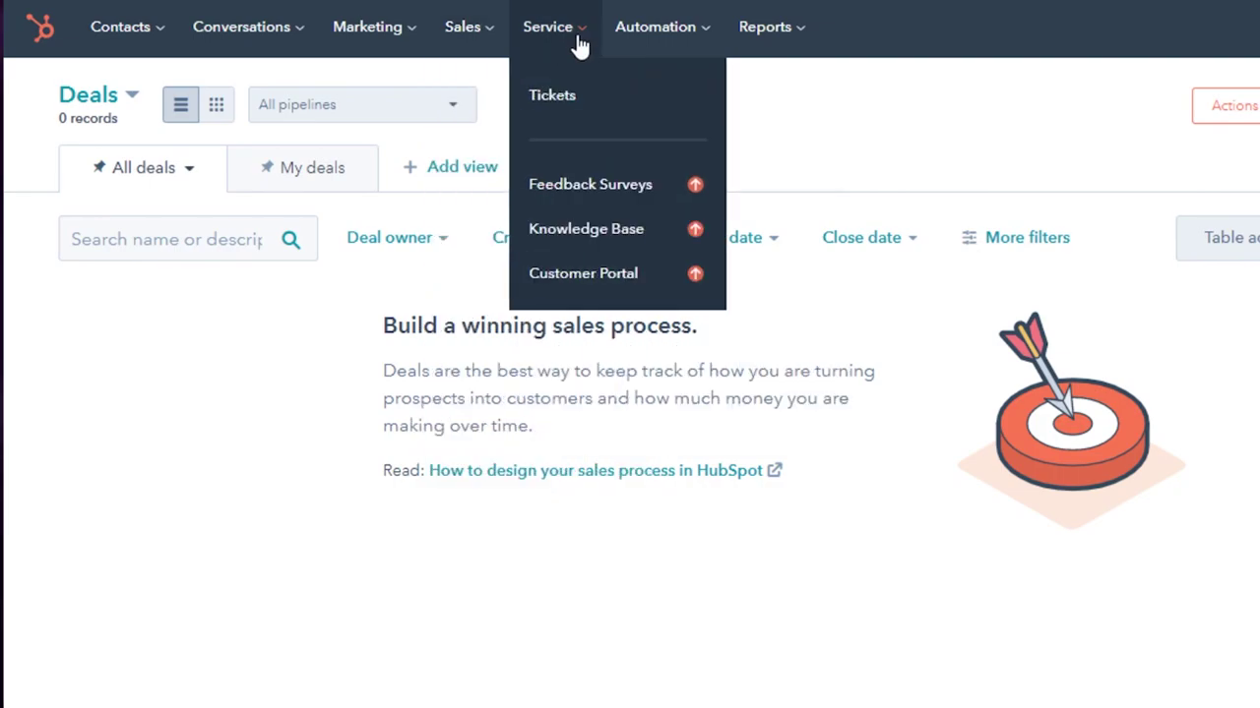
pyautogui.moveTo(654, 34)
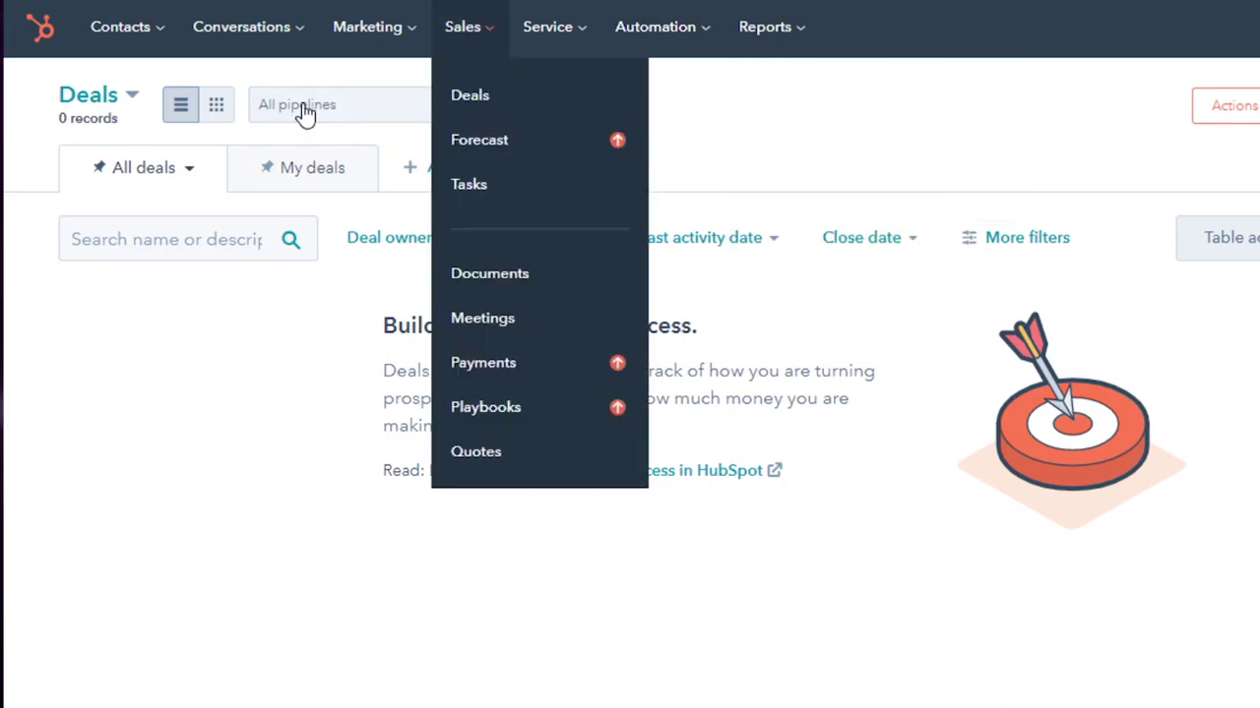
pyautogui.moveTo(367, 30)
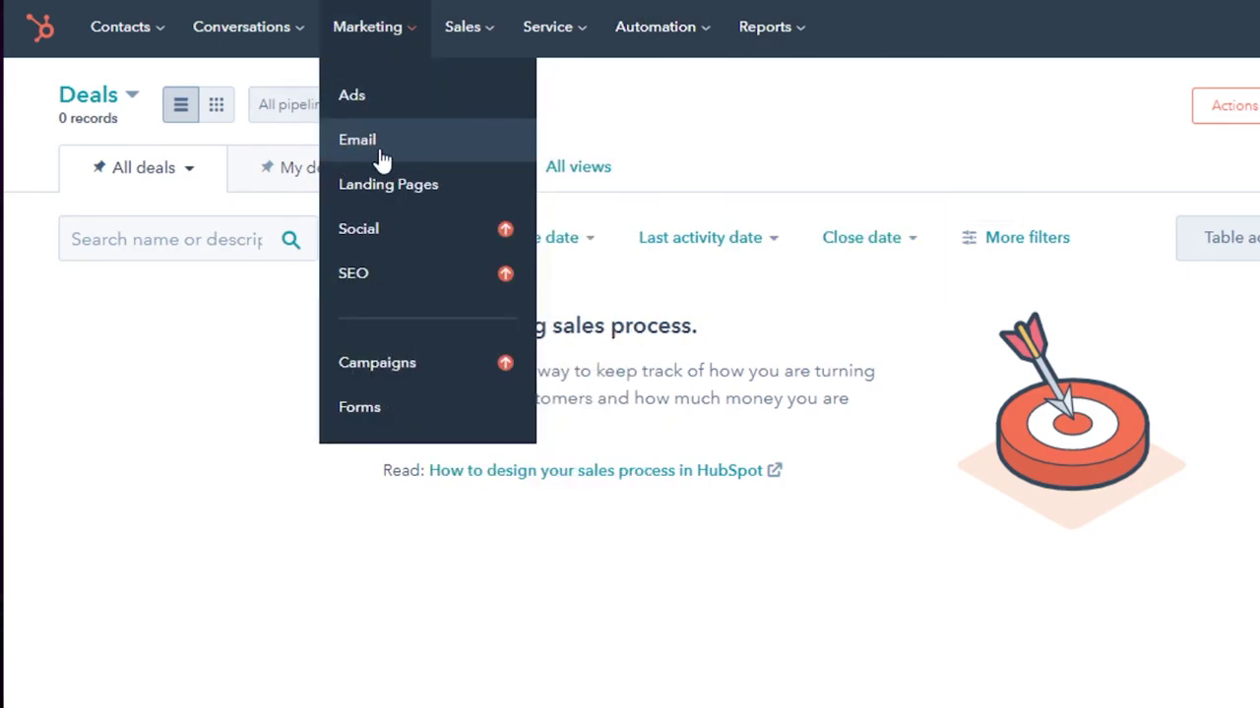
pyautogui.click(547, 27)
pyautogui.click(215, 18)
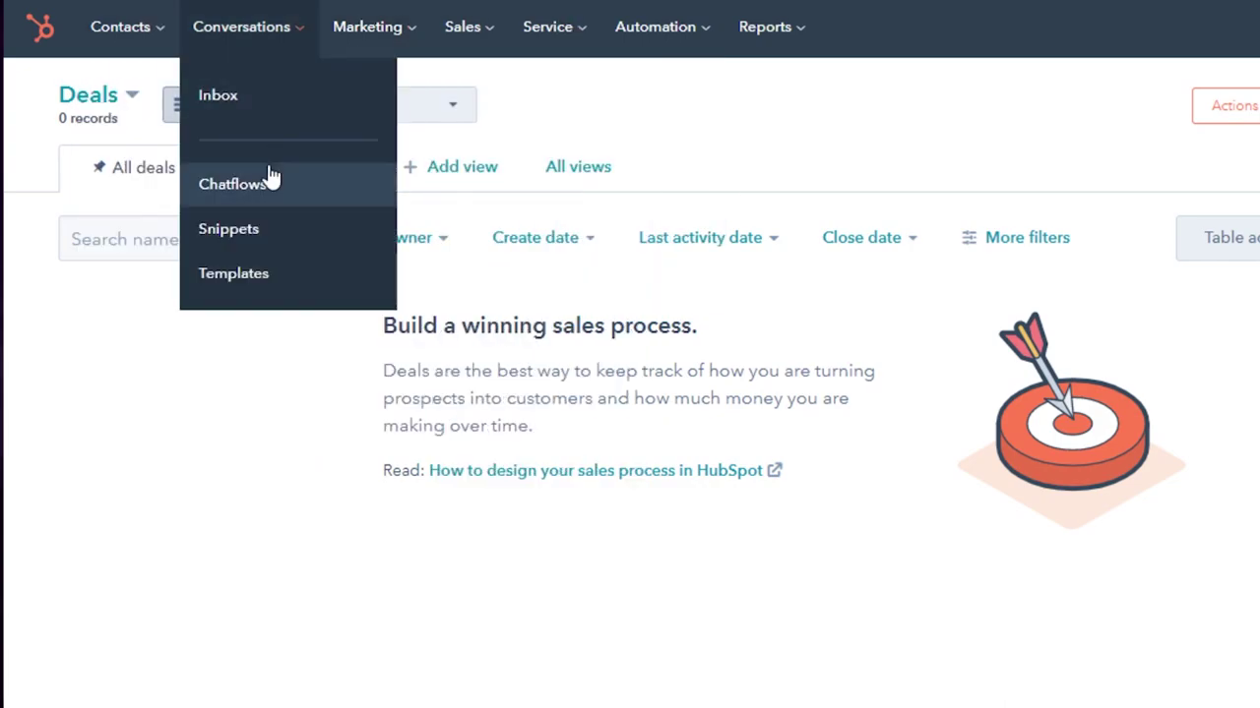
pyautogui.click(757, 116)
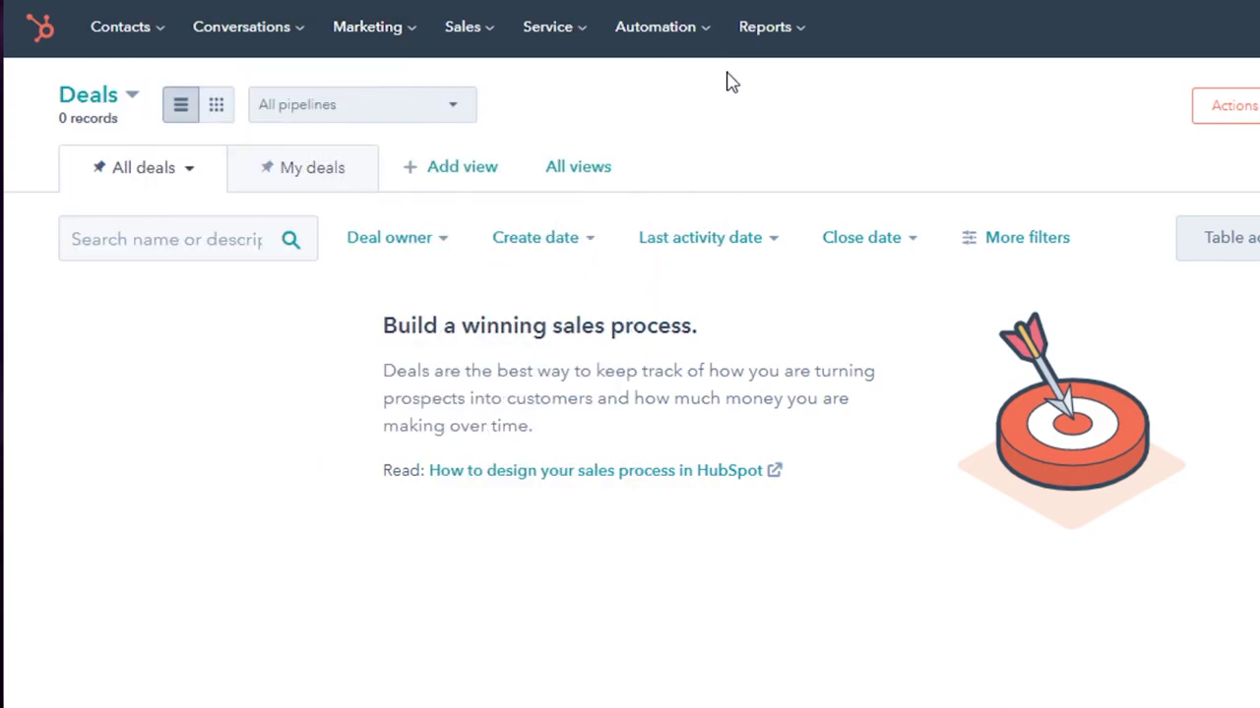
# - Open the reporting dashboards and review the actions available for the Contacts Dashboard
pyautogui.click(772, 44)
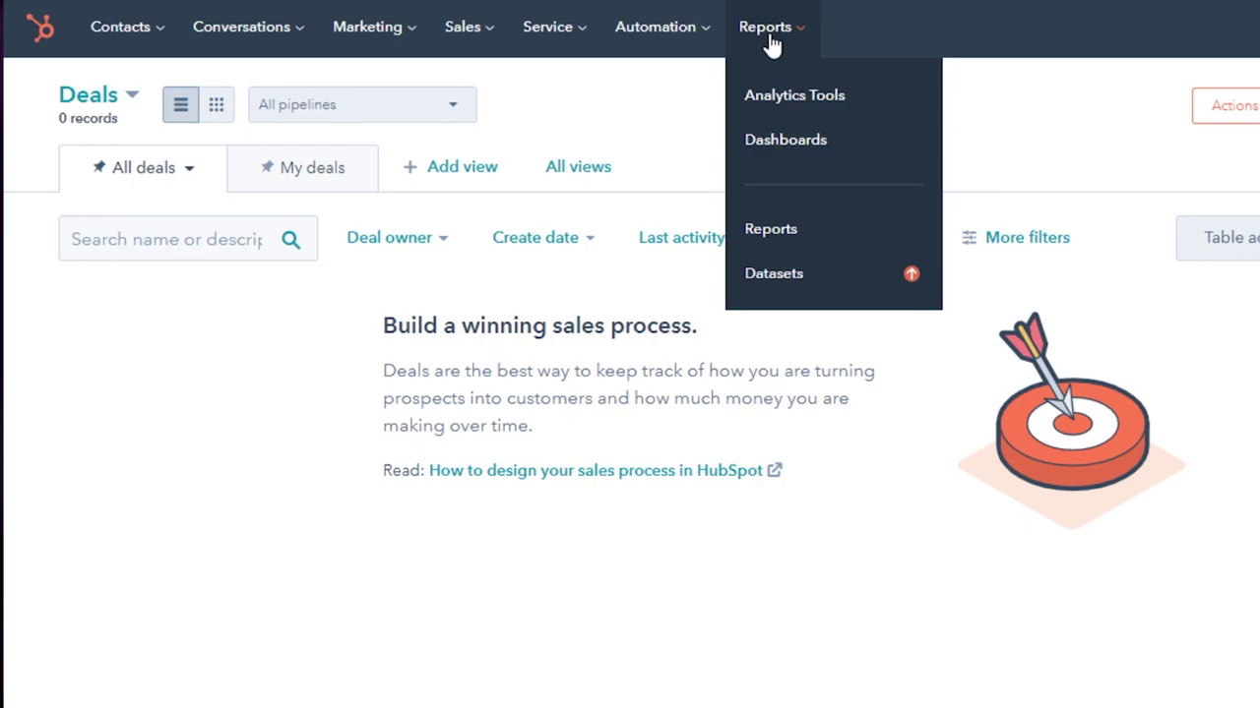
pyautogui.click(772, 145)
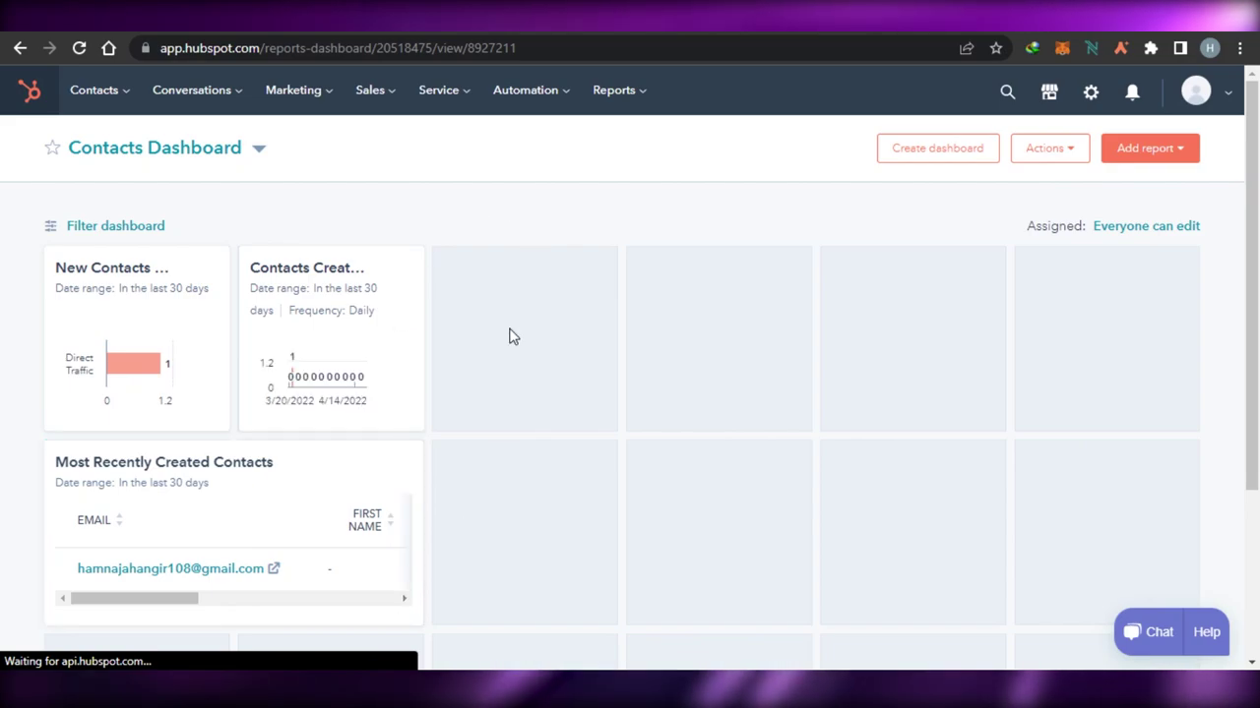
pyautogui.moveTo(191, 386)
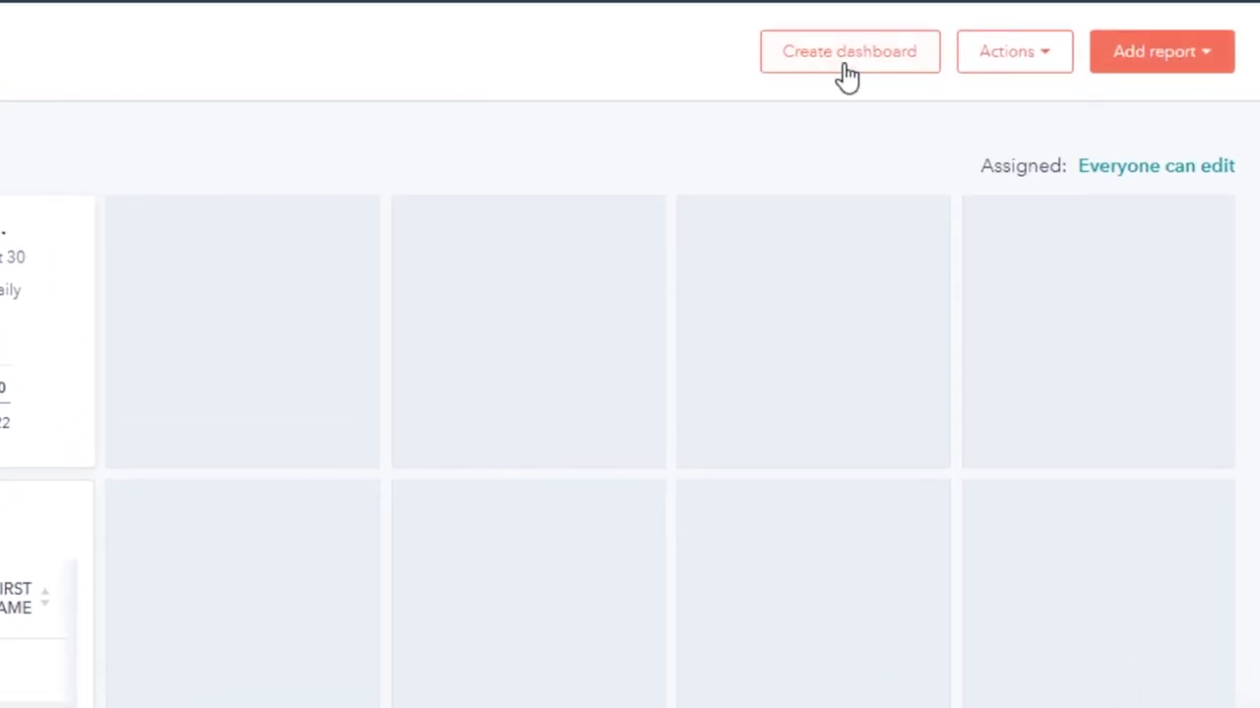
pyautogui.click(1024, 73)
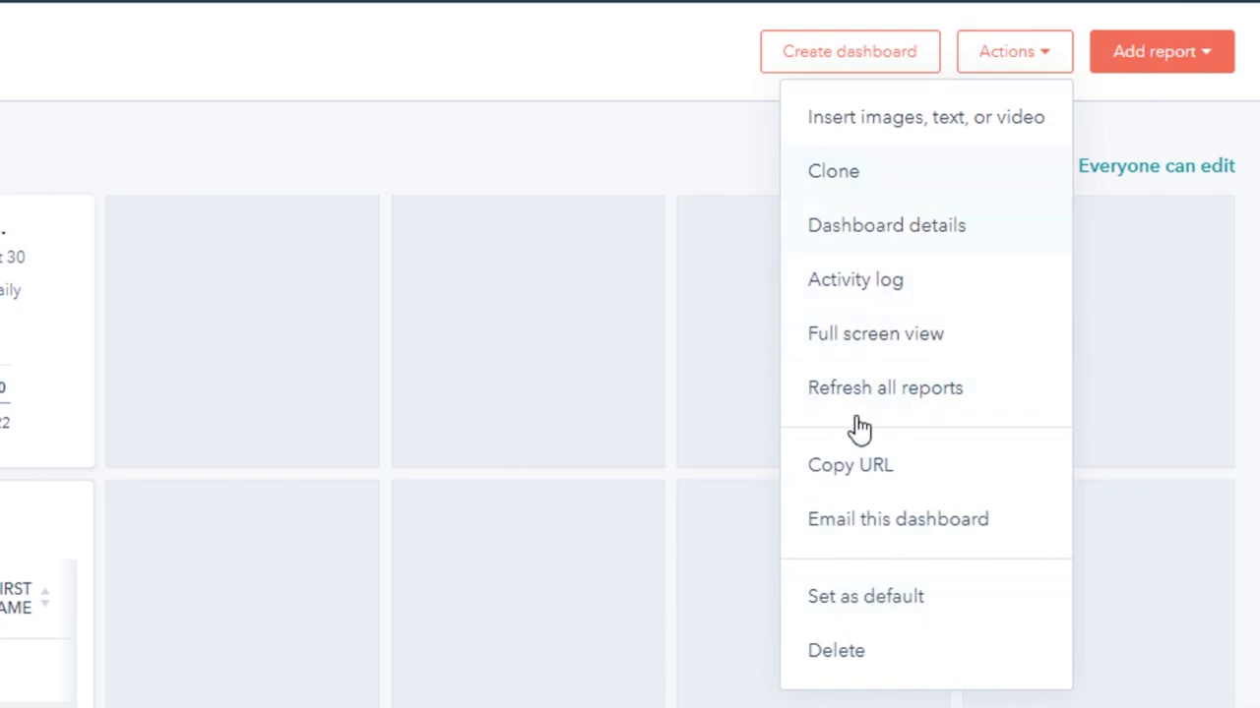
pyautogui.click(593, 98)
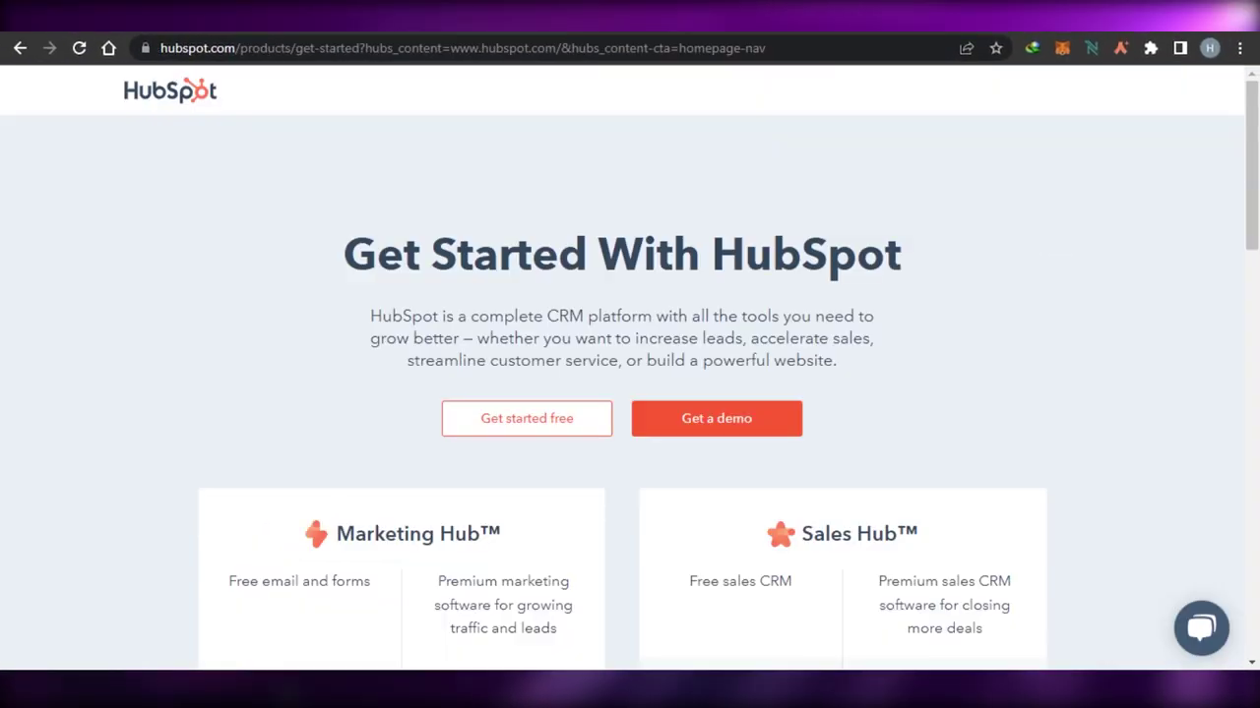
pyautogui.click(177, 98)
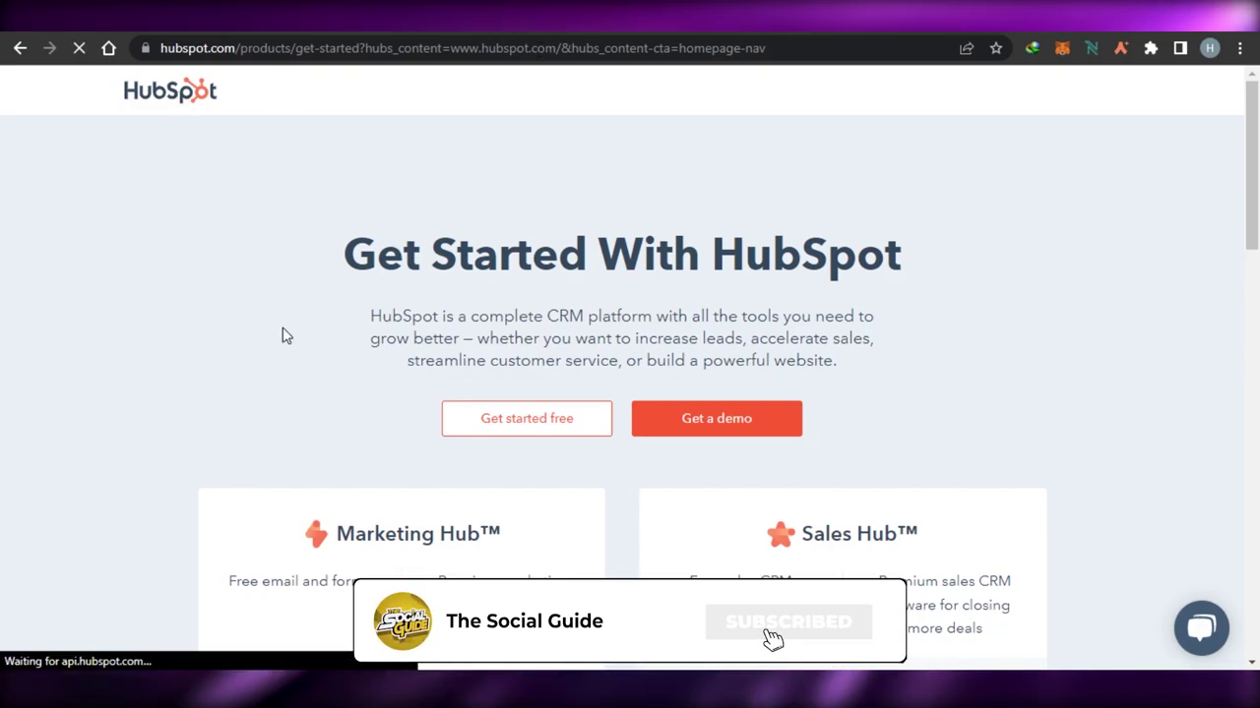